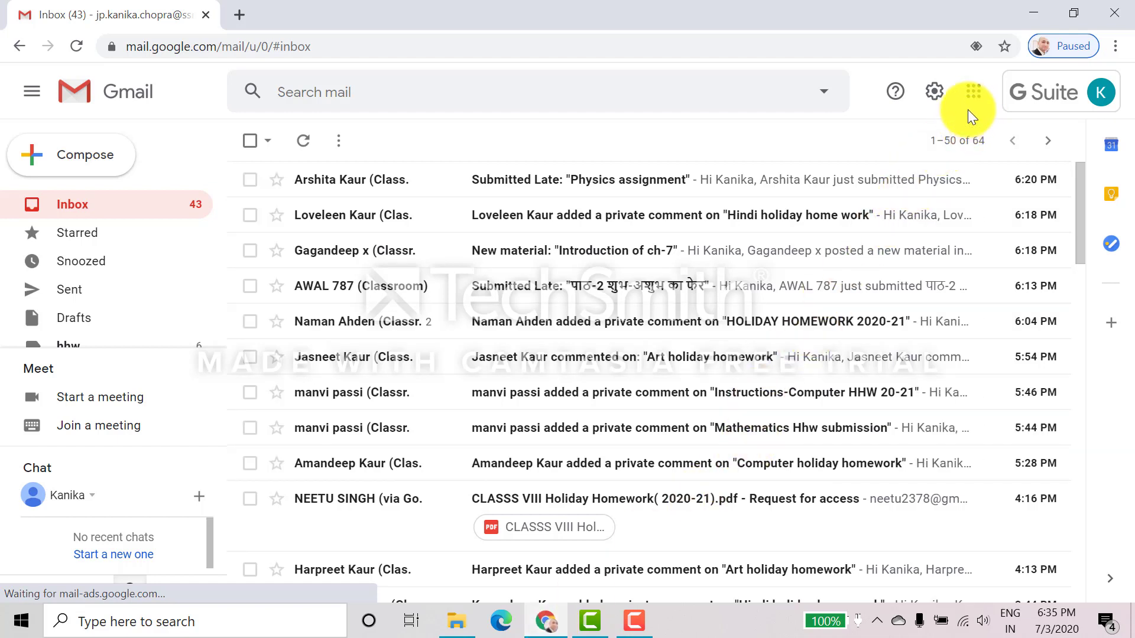
Switch from Gmail to Google Classroom and open the Trial classroom class.
{"action": "left_click", "coordinate": [975, 96]}
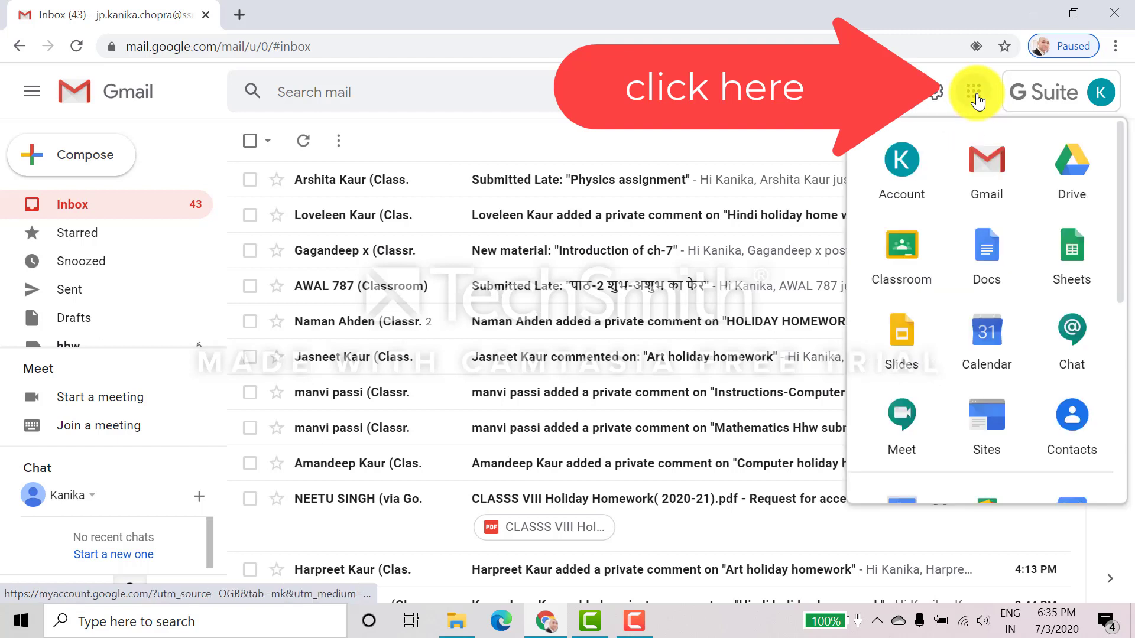
{"action": "left_click", "coordinate": [904, 235]}
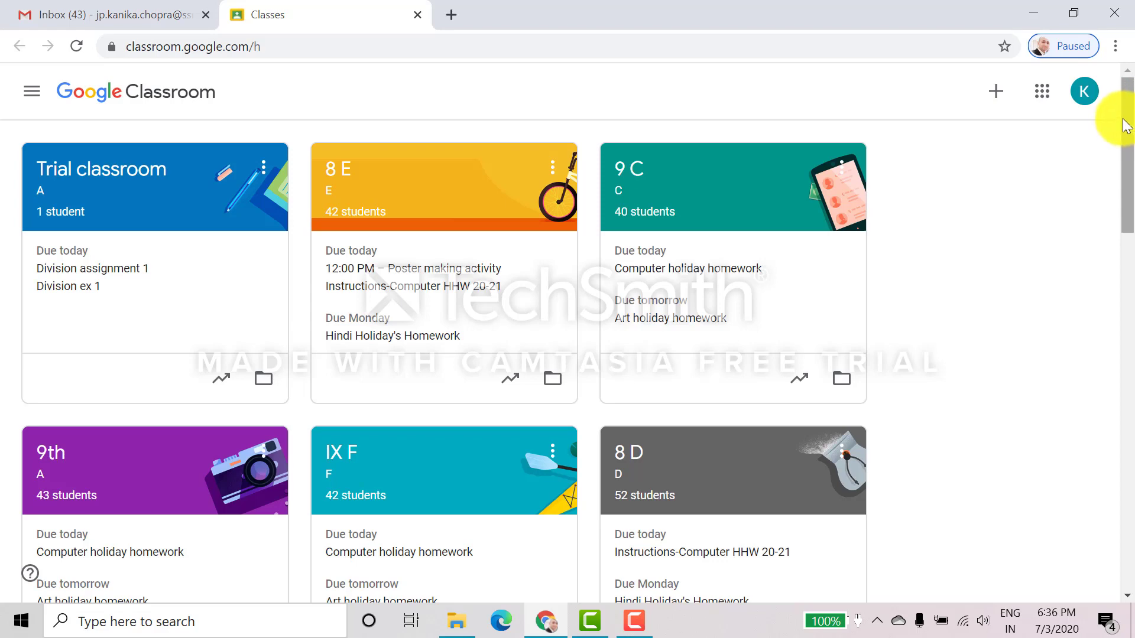
{"action": "left_click", "coordinate": [148, 191]}
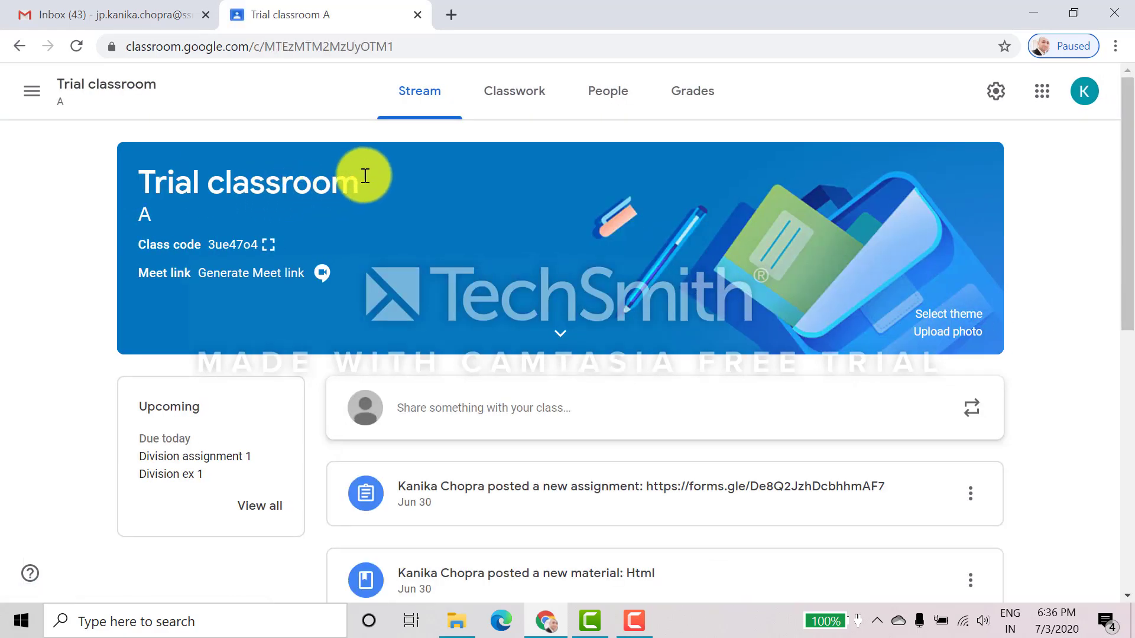
Start a new assignment in the classwork of the Trial classroom and go to its title.
{"action": "left_click", "coordinate": [524, 102]}
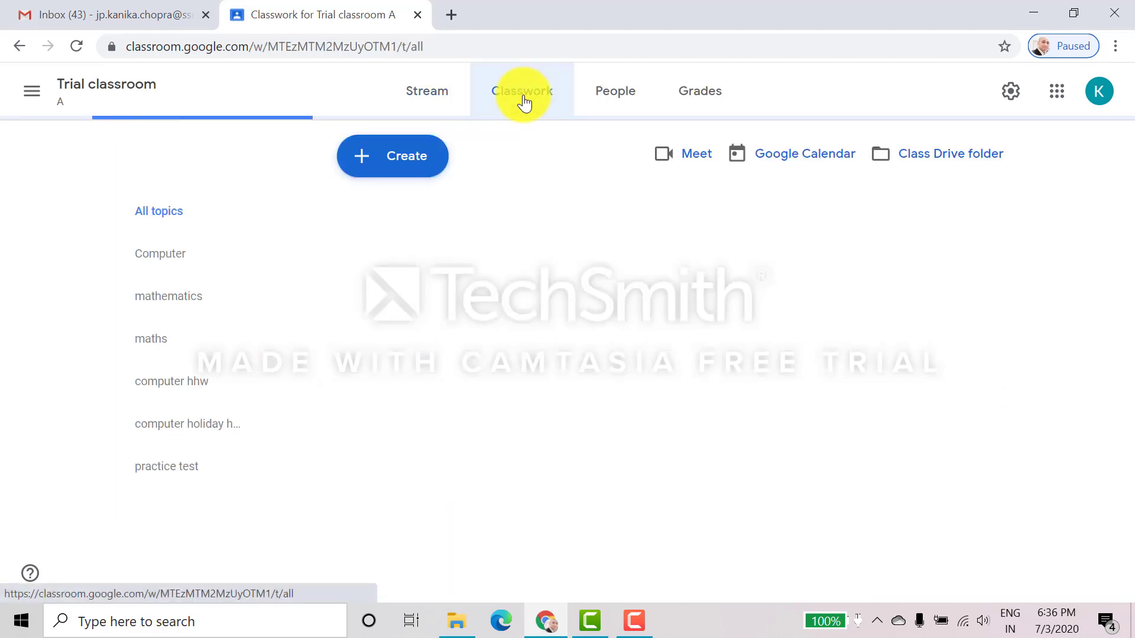
{"action": "left_click", "coordinate": [391, 171]}
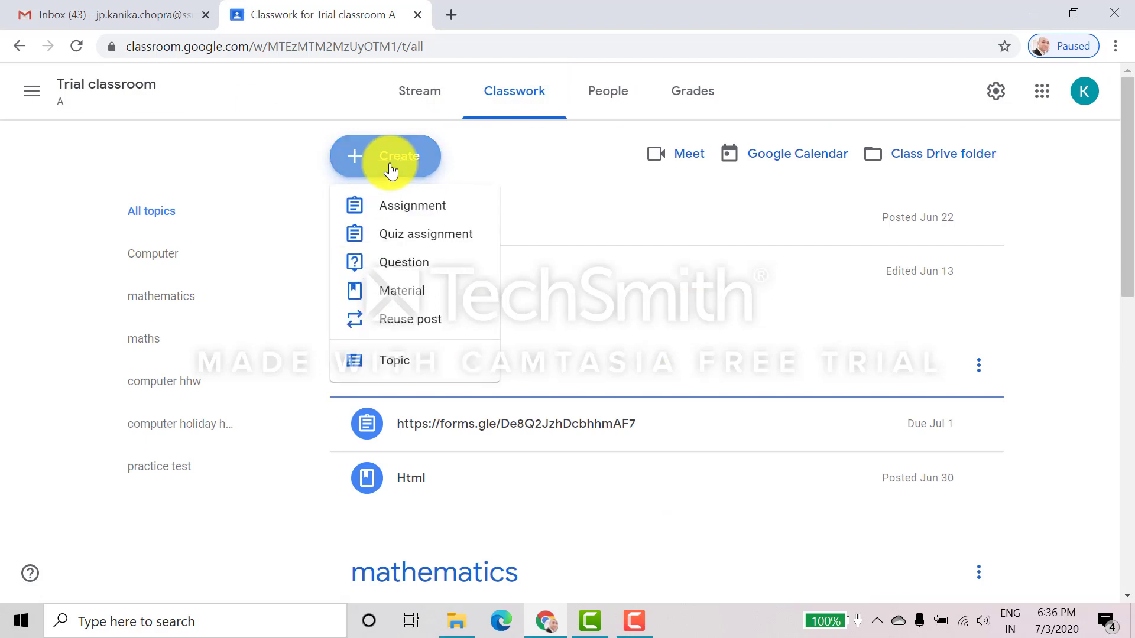
{"action": "left_click", "coordinate": [406, 208]}
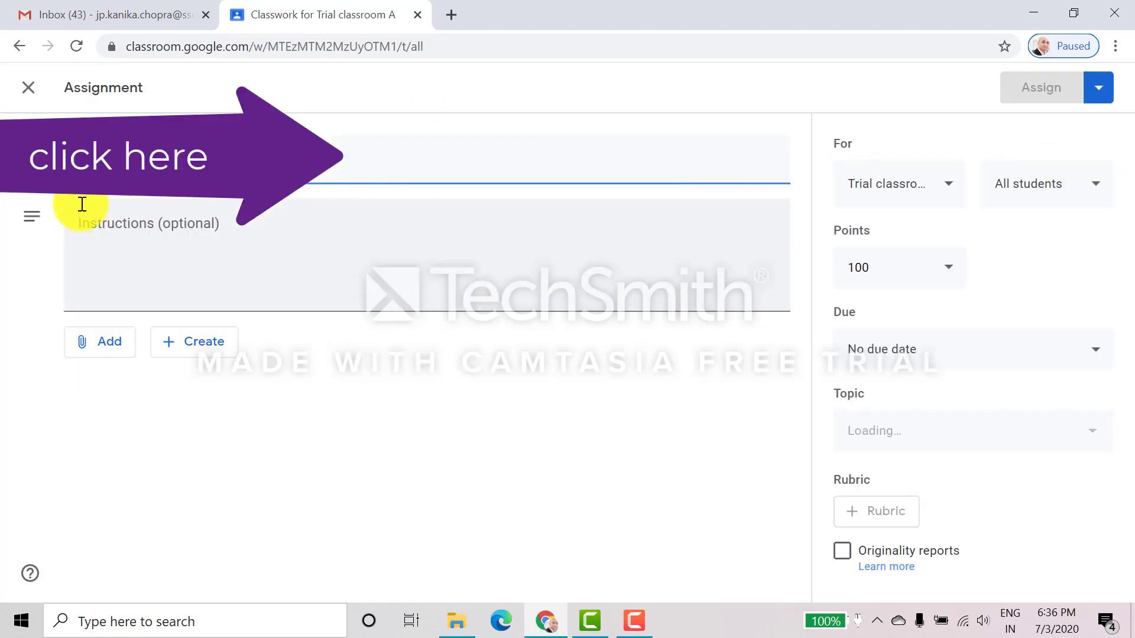
{"action": "left_click", "coordinate": [104, 165]}
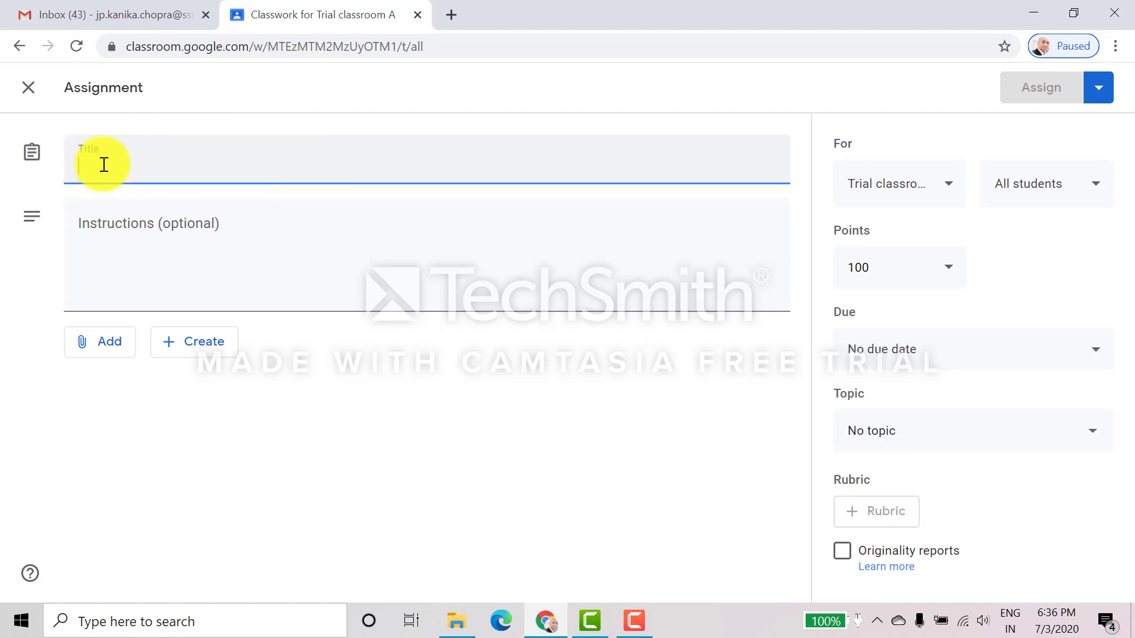
{"action": "type", "text": "cOMP"}
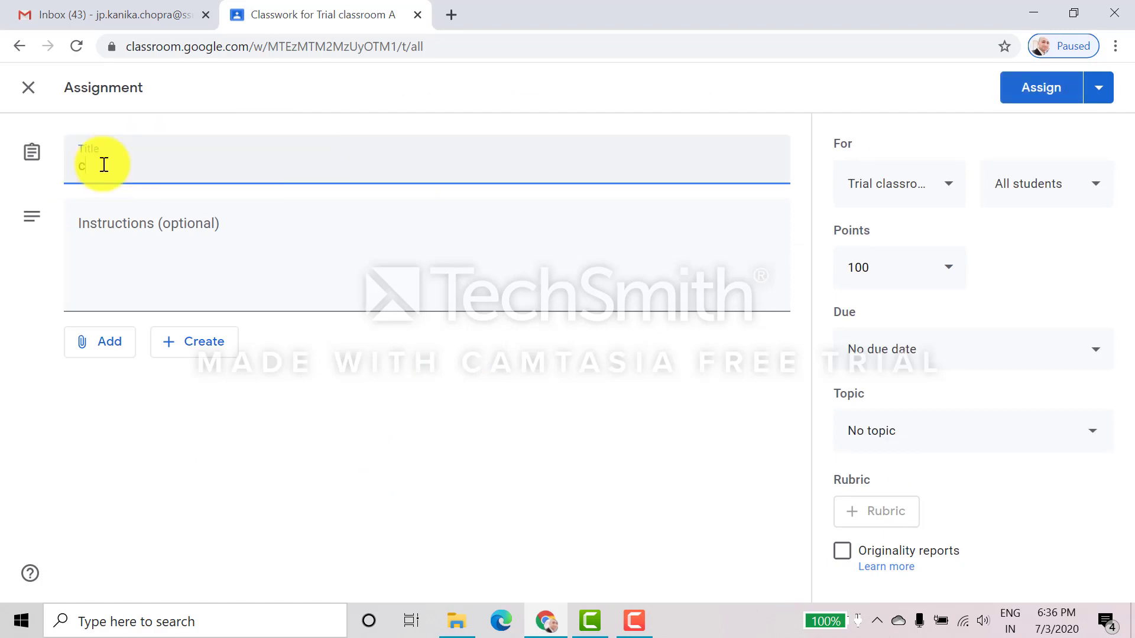
{"action": "type", "text": "UTE"}
{"action": "key", "text": "BackSpace"}
{"action": "key", "text": "BackSpace"}
{"action": "key", "text": "BackSpace"}
{"action": "key", "text": "BackSpace"}
{"action": "key", "text": "BackSpace"}
{"action": "key", "text": "BackSpace"}
{"action": "key", "text": "BackSpace"}
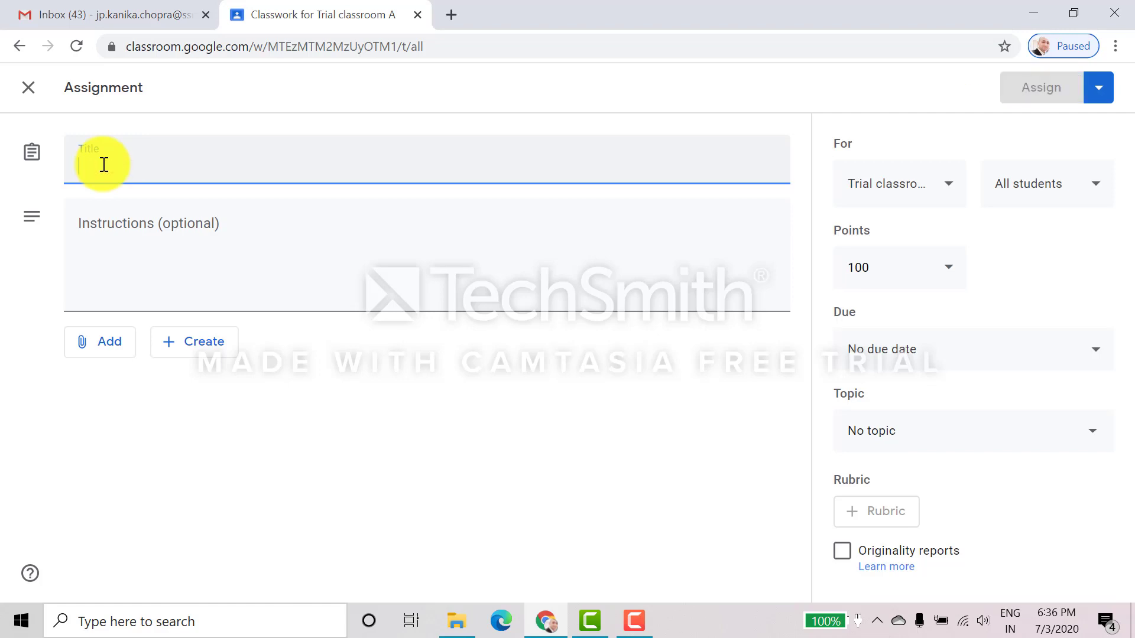
Title the assignment "COMPUTER-HHW INSTRUCTIONS".
{"action": "type", "text": "COMPUTER"}
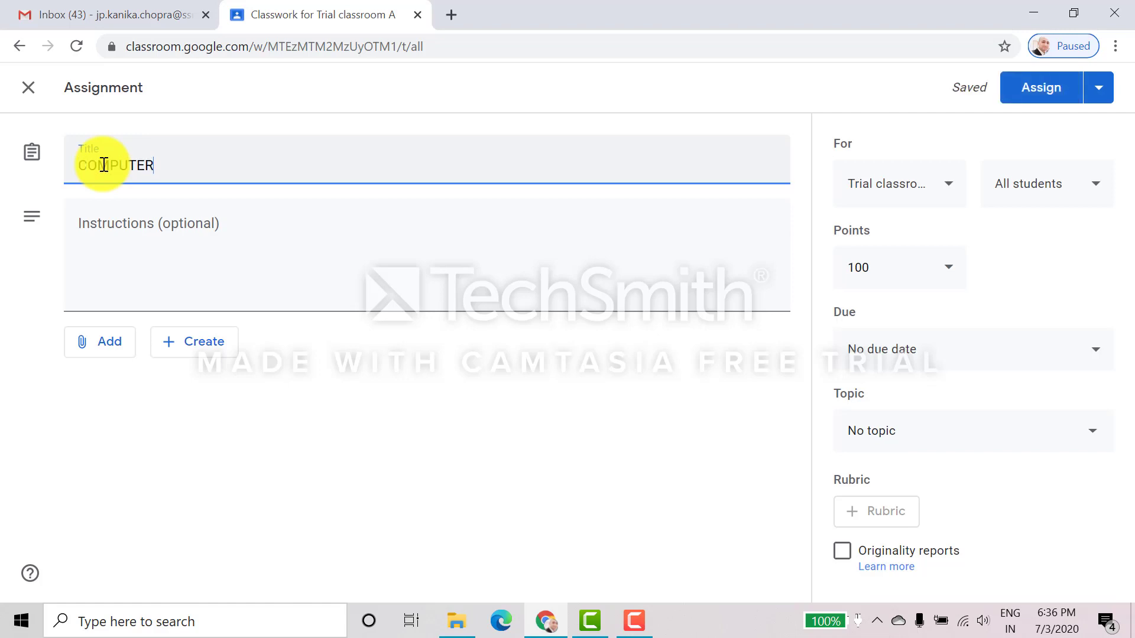
{"action": "type", "text": "-HHW I"}
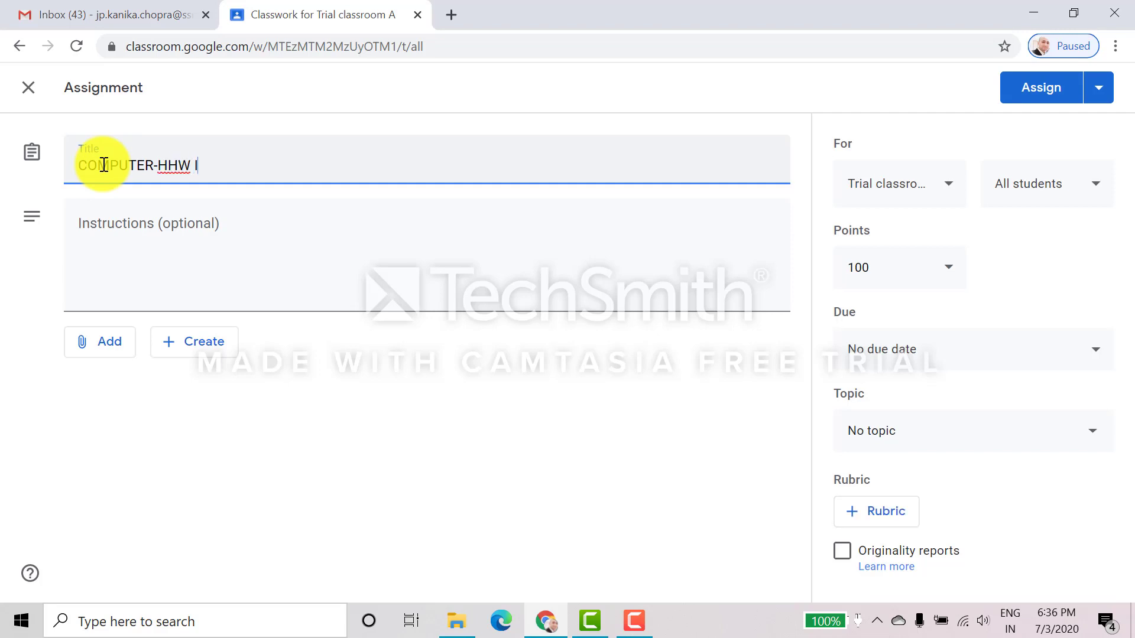
{"action": "type", "text": "NSTRUCTIONS"}
Enter the instructions "Dear students," and, on a new line, "You are requested to attach all the three files as told to you earlier by 10th July positively".
{"action": "left_click", "coordinate": [103, 276]}
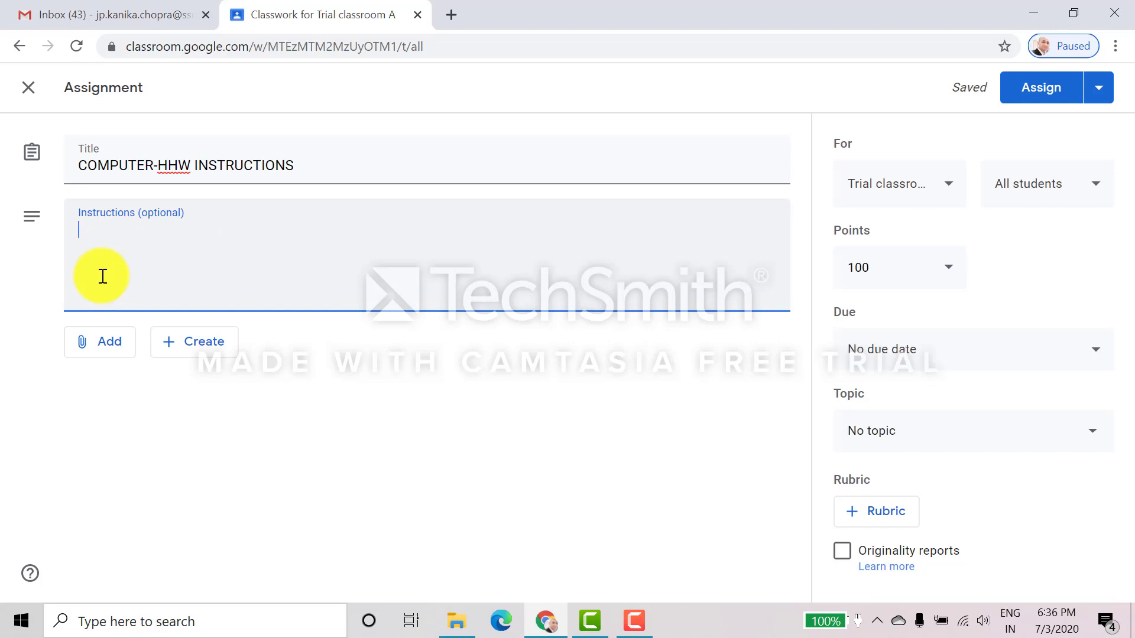
{"action": "type", "text": "Dea"}
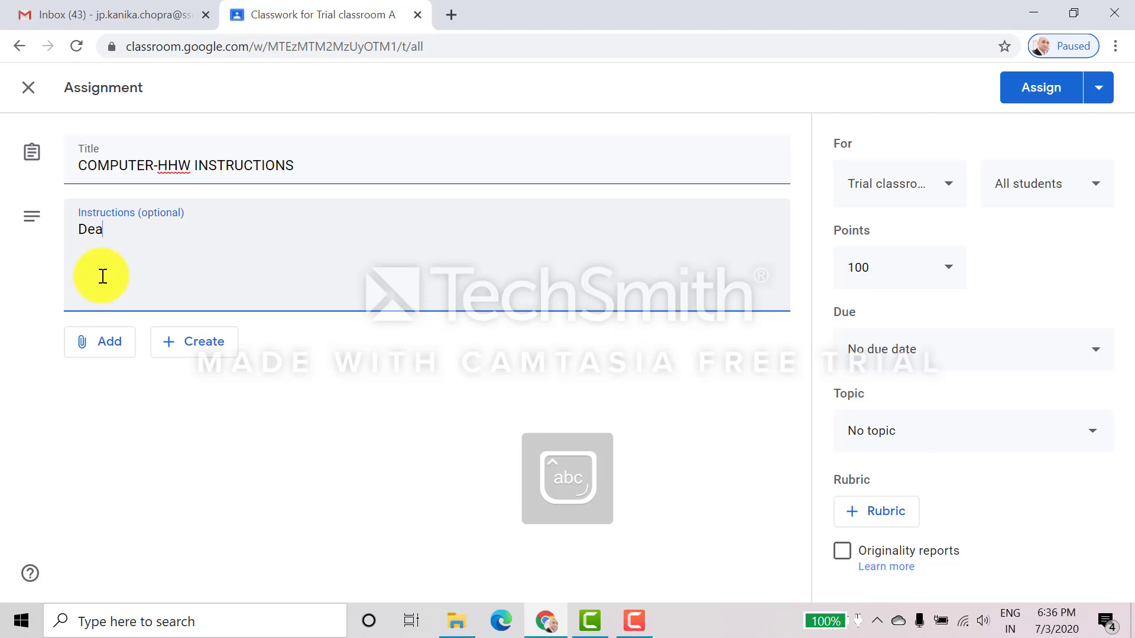
{"action": "type", "text": "r stude"}
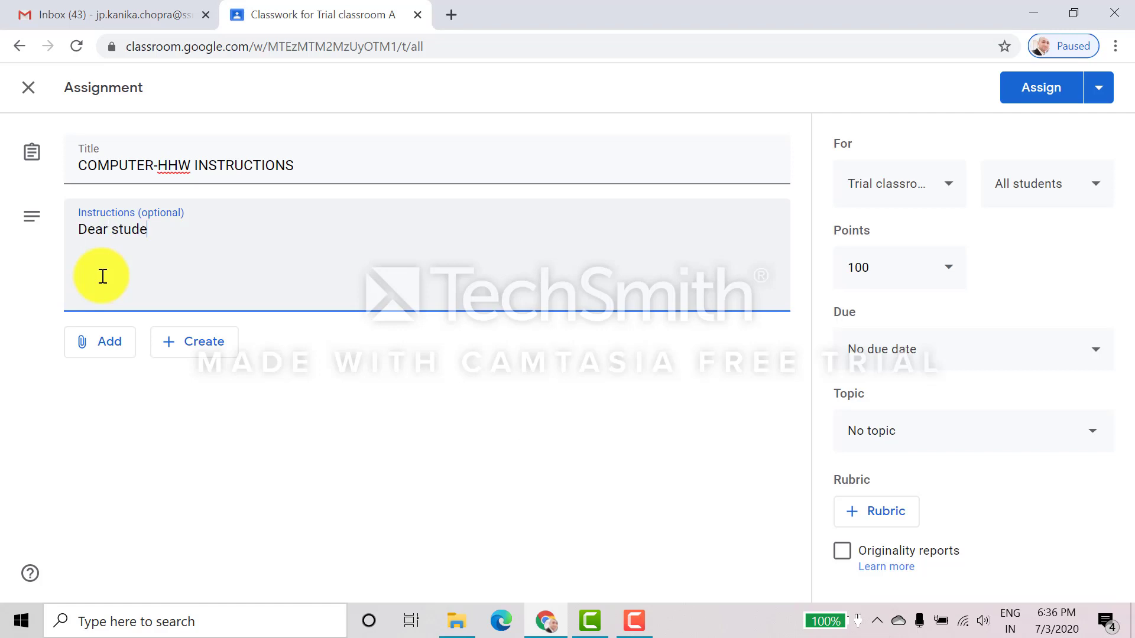
{"action": "type", "text": "nts, you"}
{"action": "type", "text": "are "}
{"action": "type", "text": "requested to"}
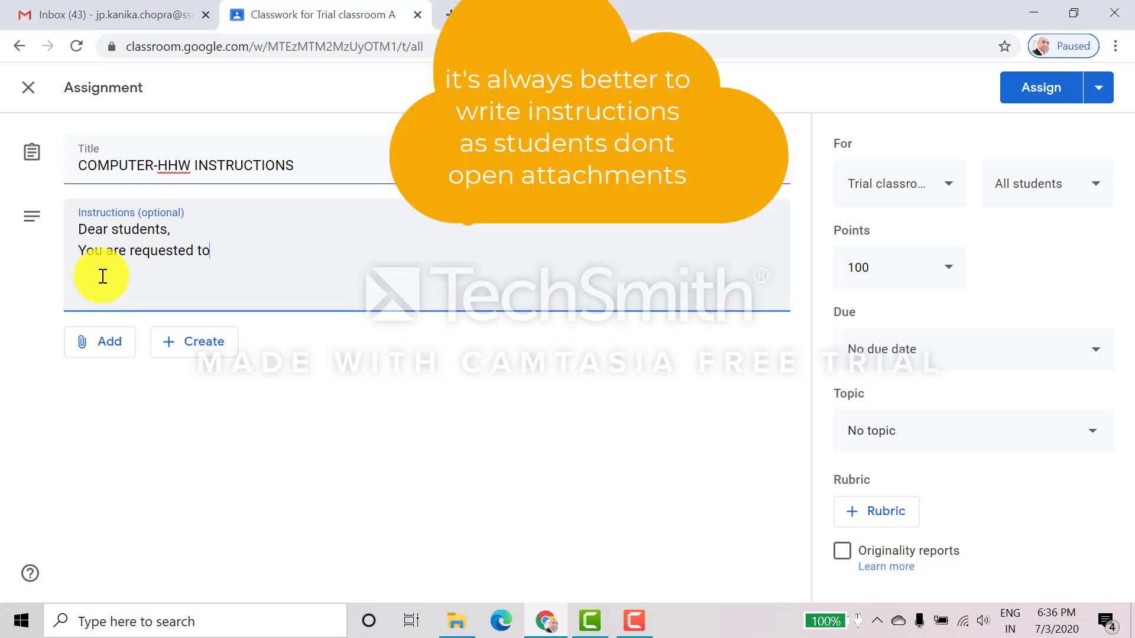
{"action": "type", "text": " attach all the thr"}
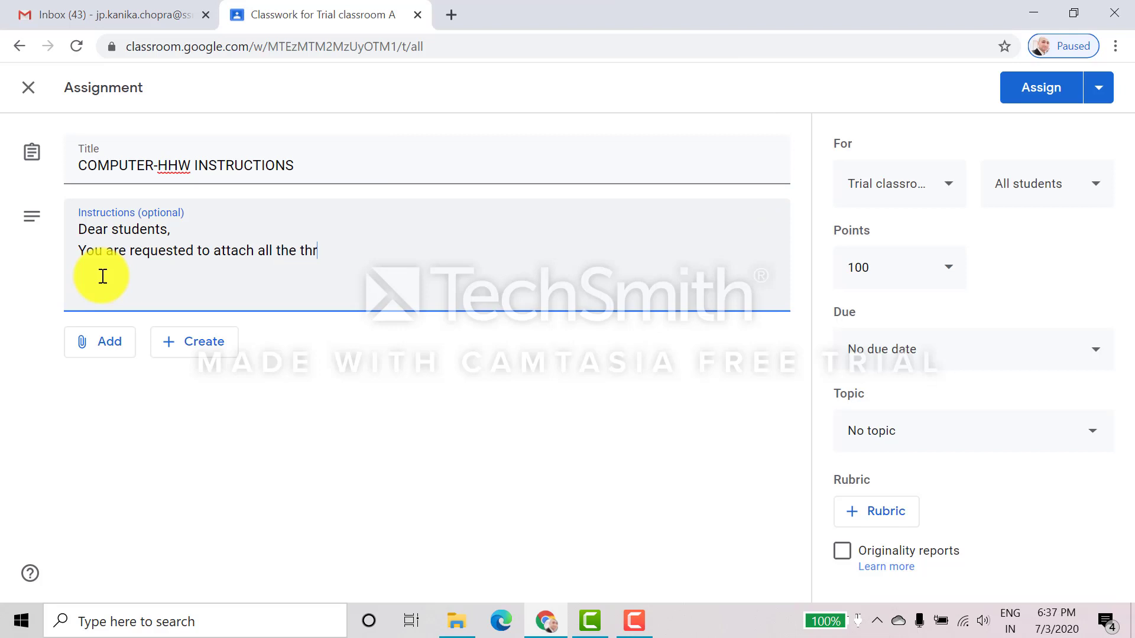
{"action": "type", "text": "ee files as told to you "}
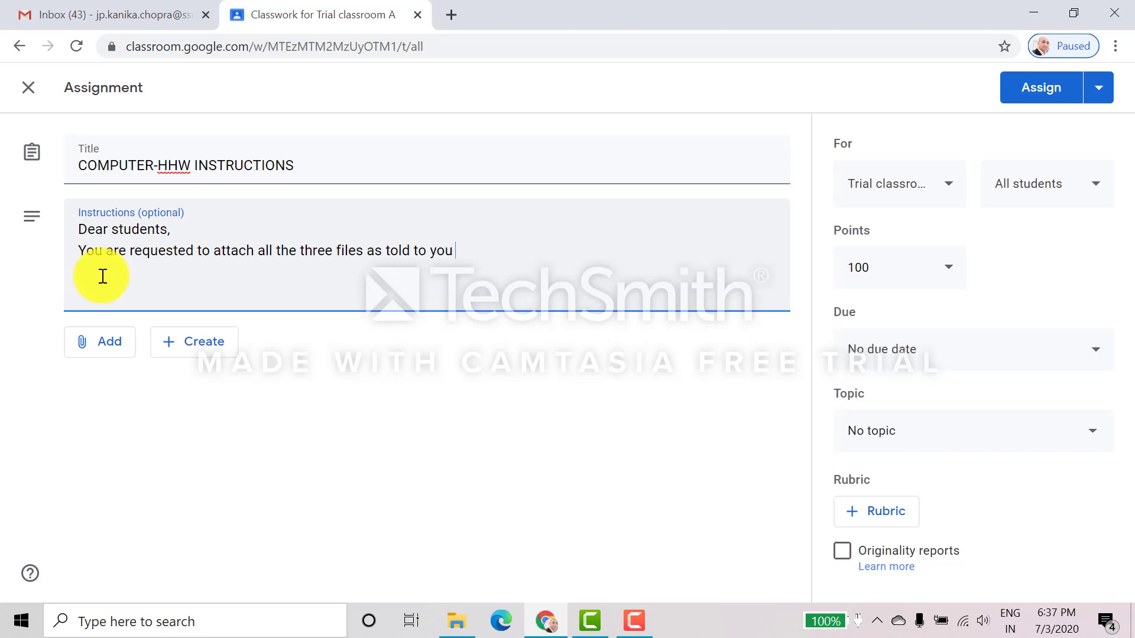
{"action": "type", "text": "earlier by 10th Ju"}
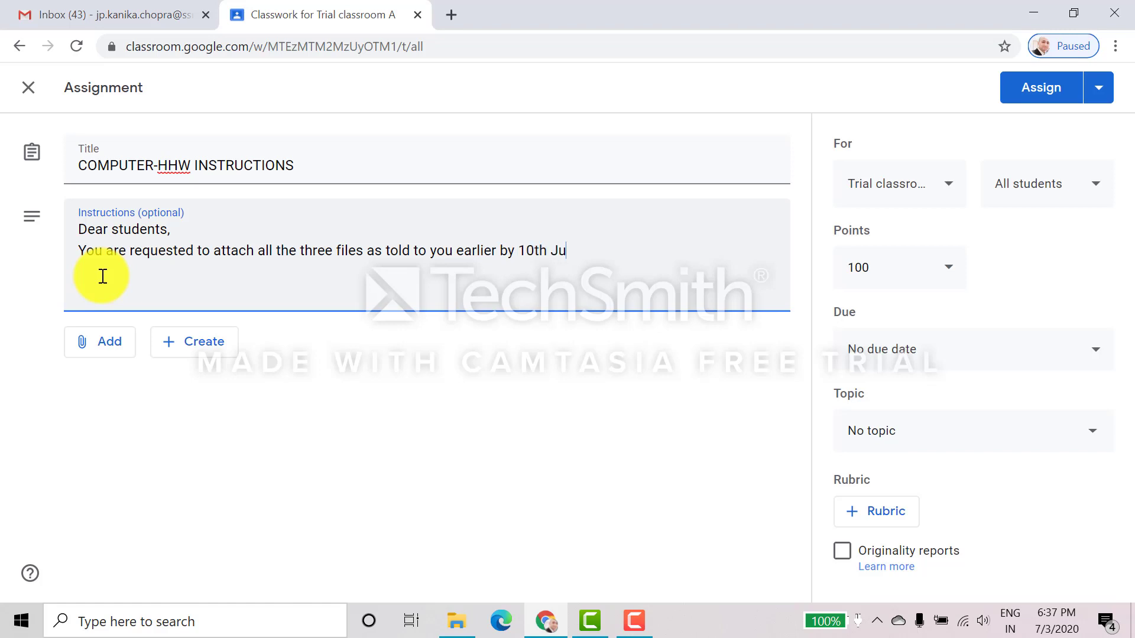
{"action": "type", "text": "ly positively"}
Attach the Word file "Class8 Instructions Computer hhw (20-21)" from the device's SSMS HHW > Computer HHW 20-21 folder to the assignment.
{"action": "left_click", "coordinate": [102, 349]}
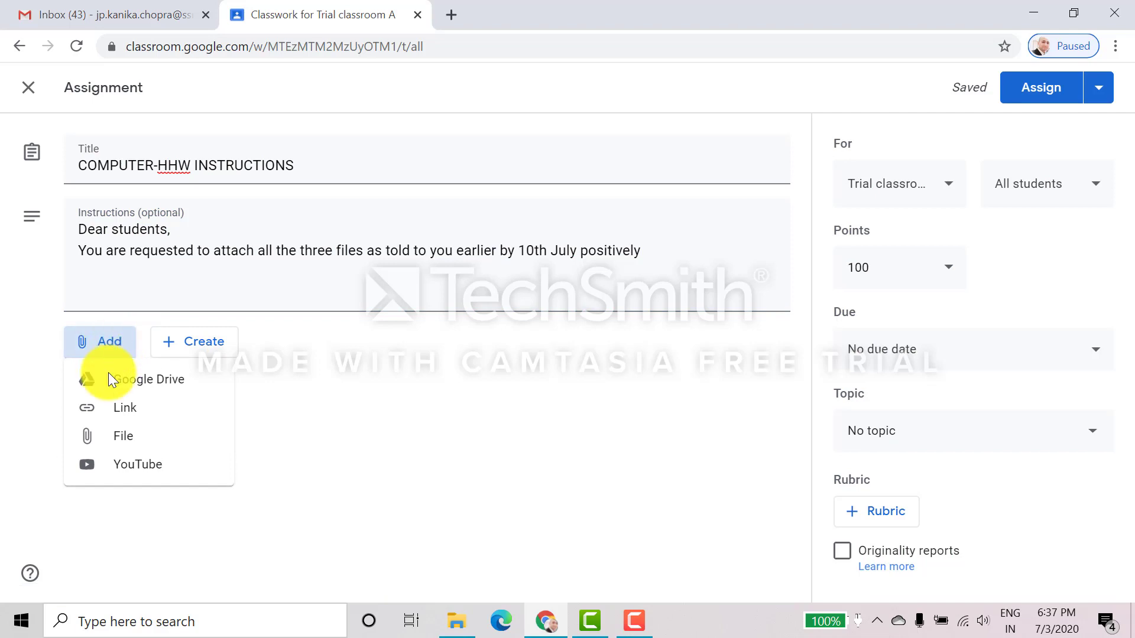
{"action": "left_click", "coordinate": [132, 438]}
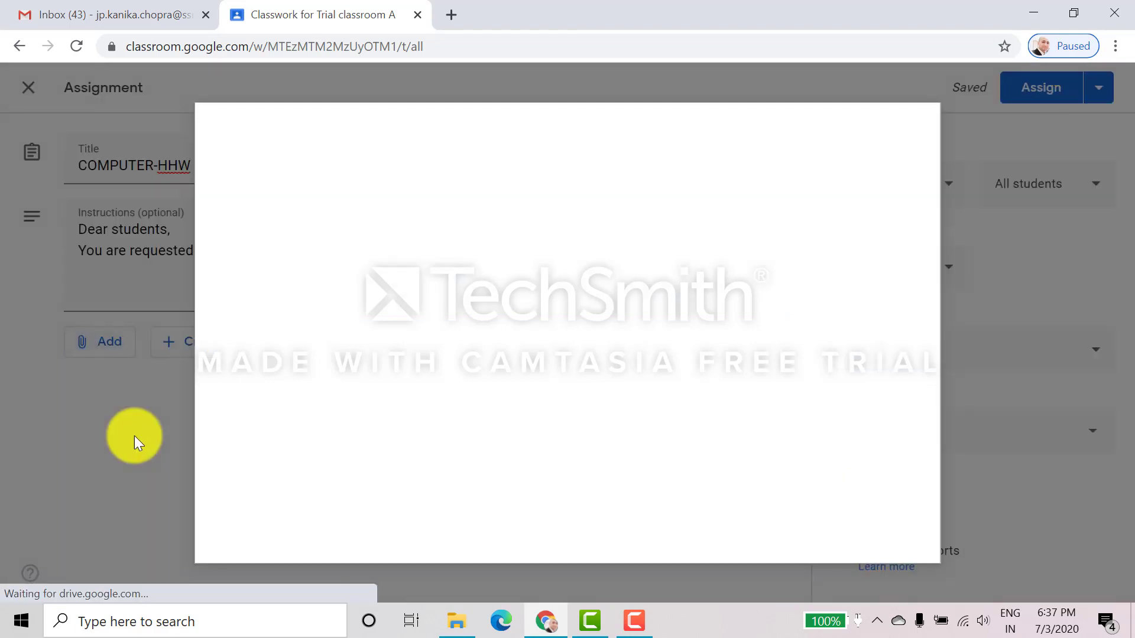
{"action": "left_click", "coordinate": [547, 355]}
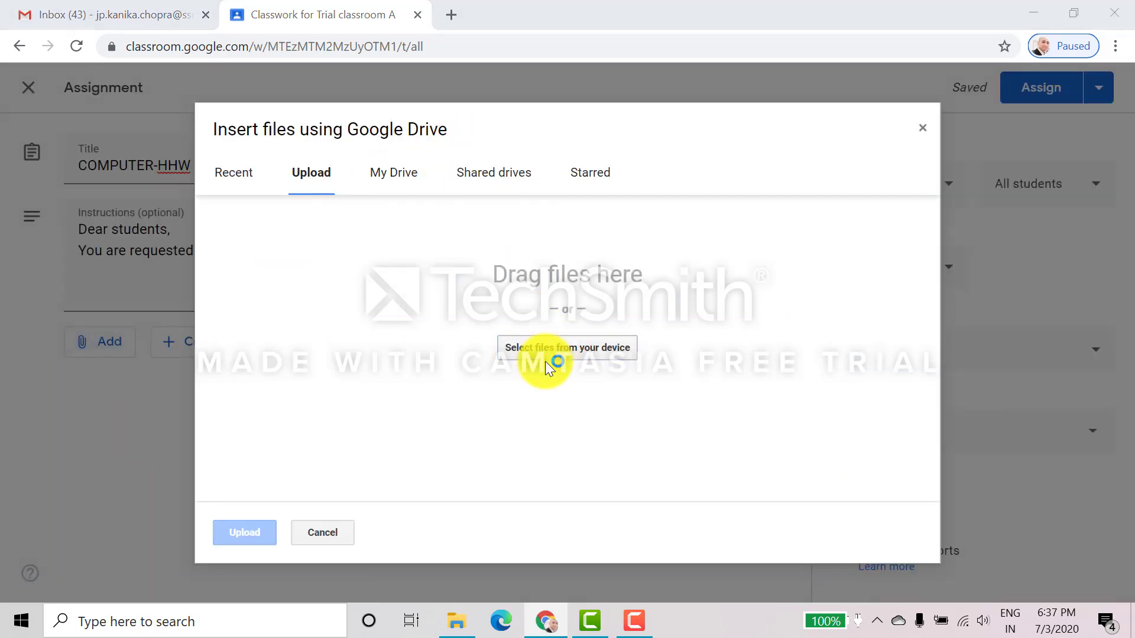
{"action": "double_click", "coordinate": [339, 160]}
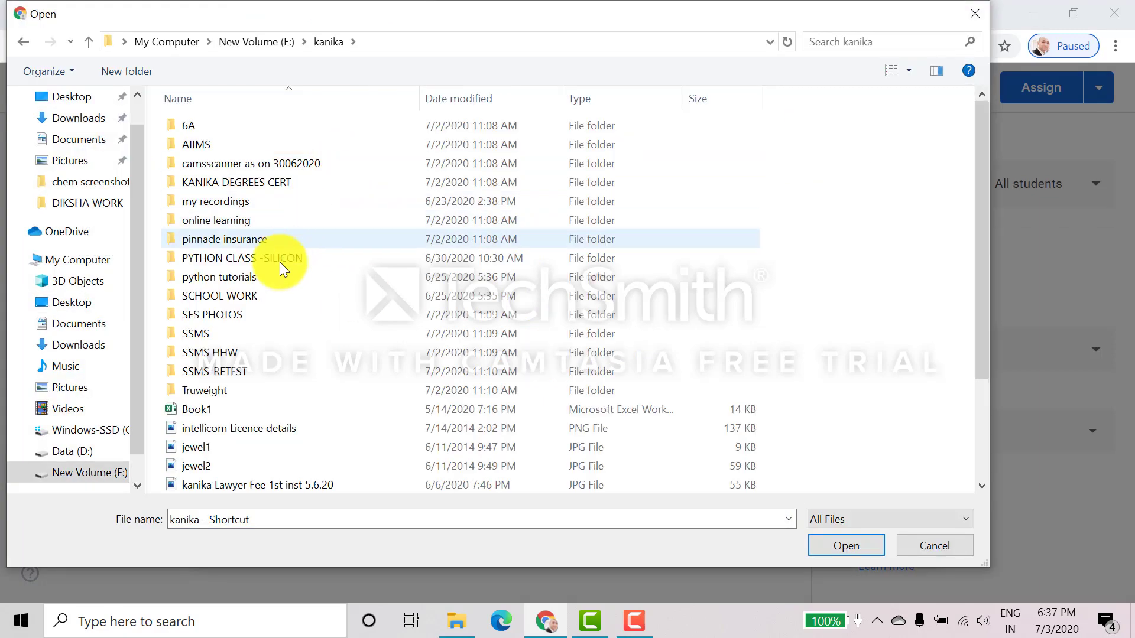
{"action": "double_click", "coordinate": [236, 351]}
{"action": "double_click", "coordinate": [247, 183]}
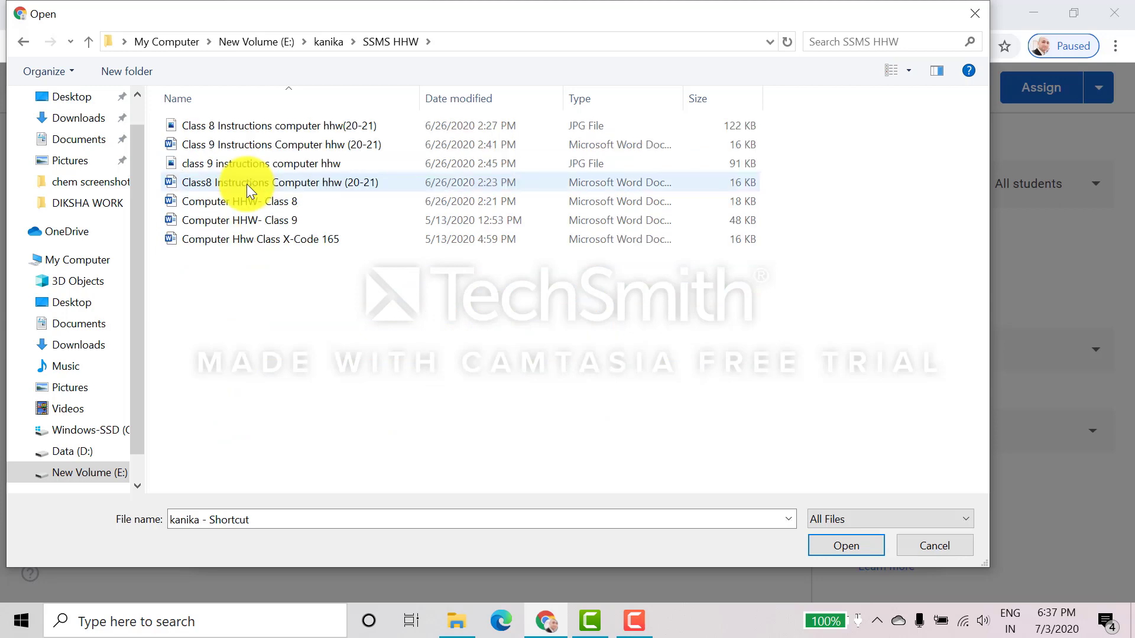
{"action": "left_click", "coordinate": [222, 184]}
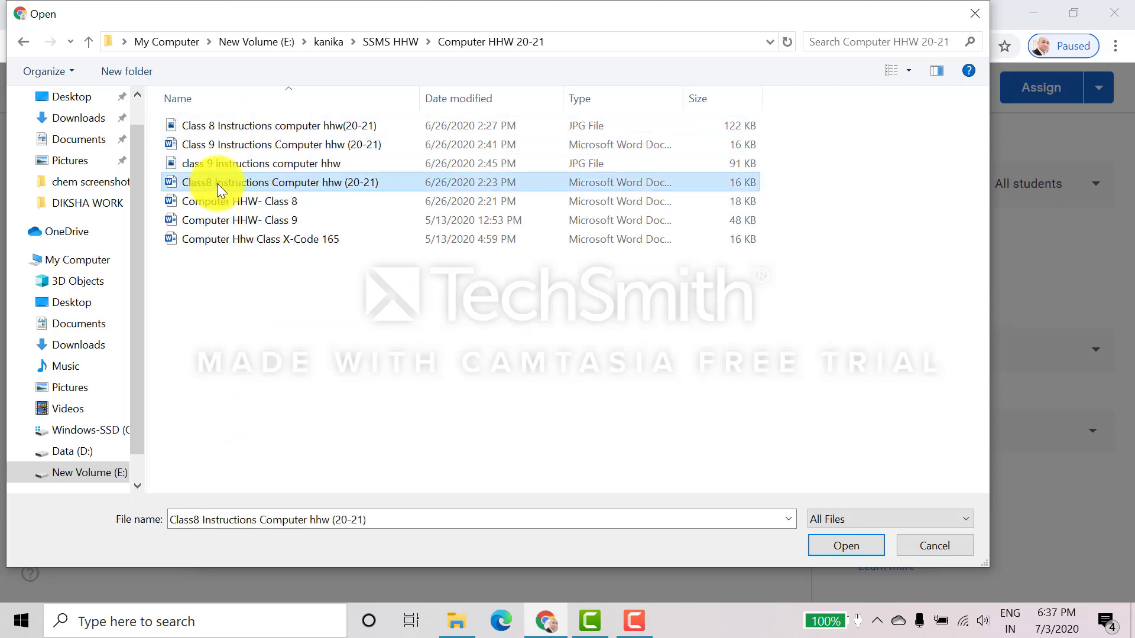
{"action": "left_click", "coordinate": [843, 544]}
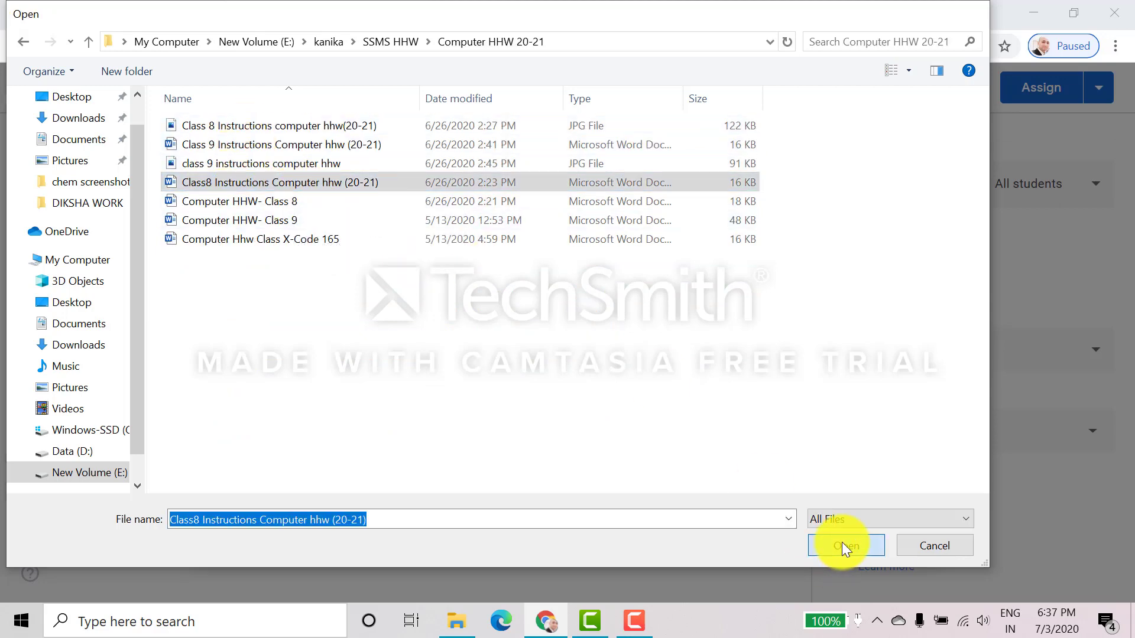
{"action": "left_click", "coordinate": [235, 533]}
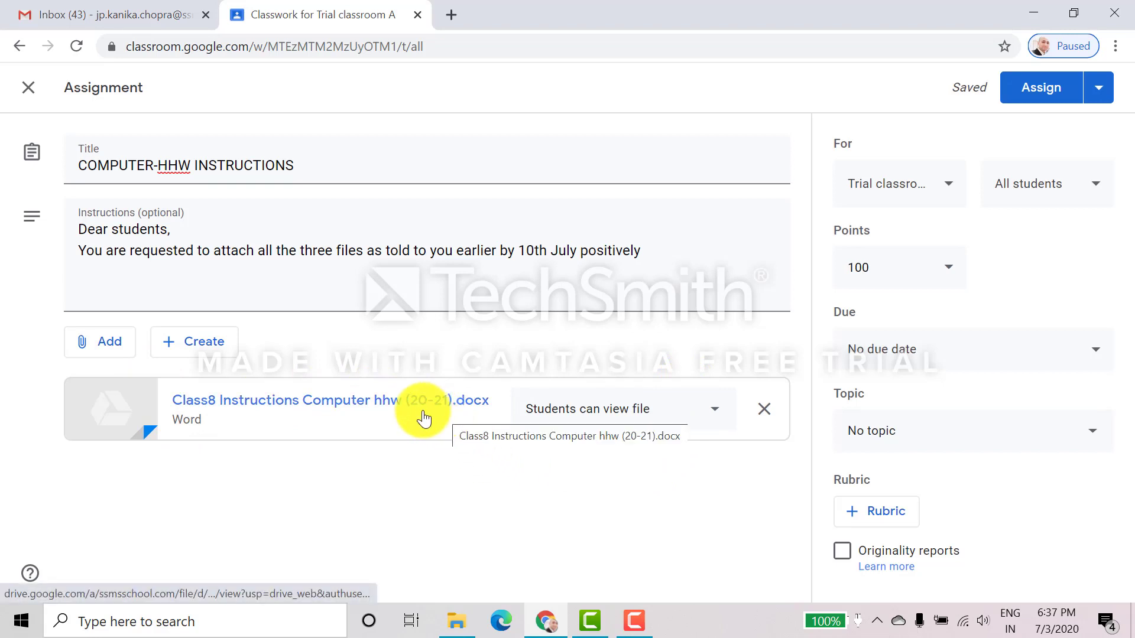
{"action": "left_click_drag", "start_coordinate": [77, 248], "coordinate": [666, 240]}
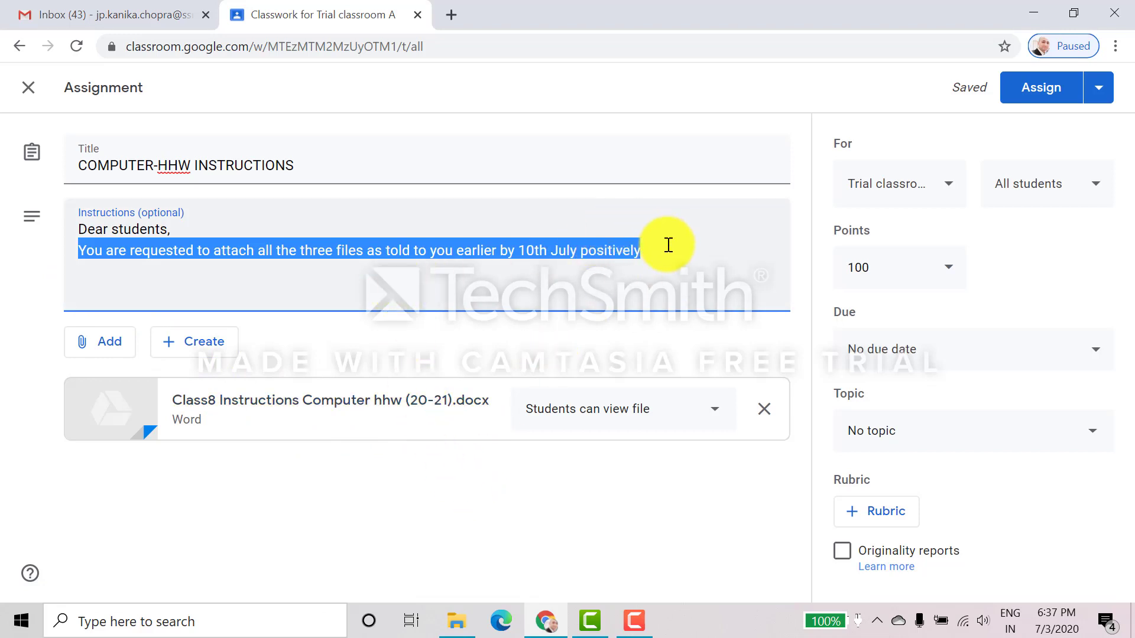
Add the classes 8 E, 9 C, 9th A and IX F as recipients of the assignment alongside Trial classroom.
{"action": "left_click", "coordinate": [963, 192]}
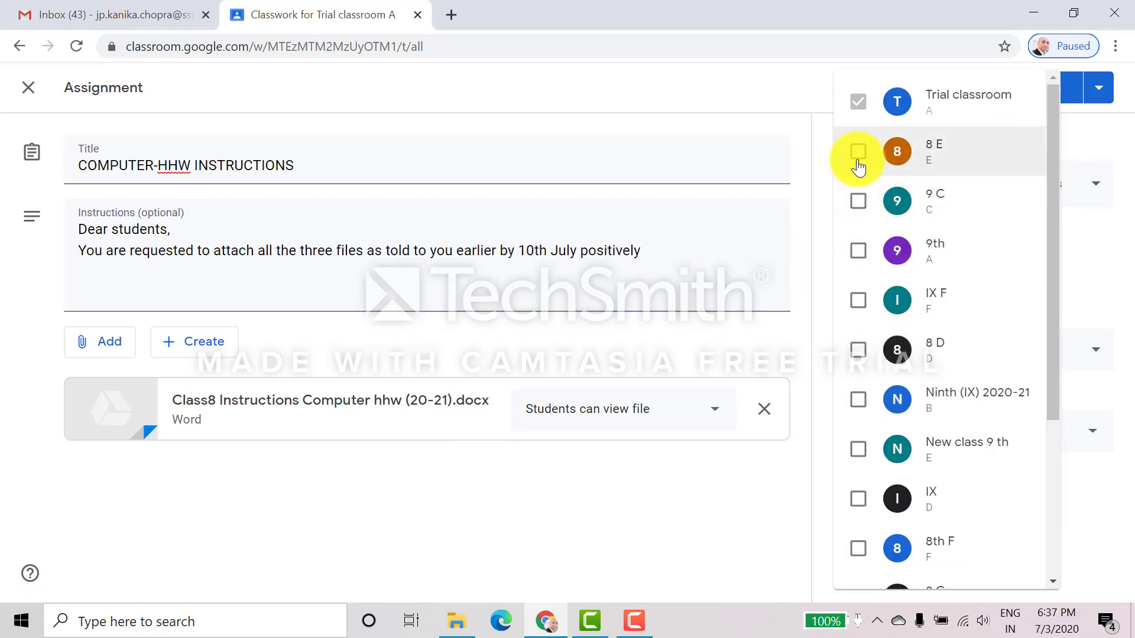
{"action": "left_click", "coordinate": [858, 159]}
{"action": "left_click", "coordinate": [858, 204]}
{"action": "left_click", "coordinate": [859, 251]}
{"action": "left_click", "coordinate": [861, 302]}
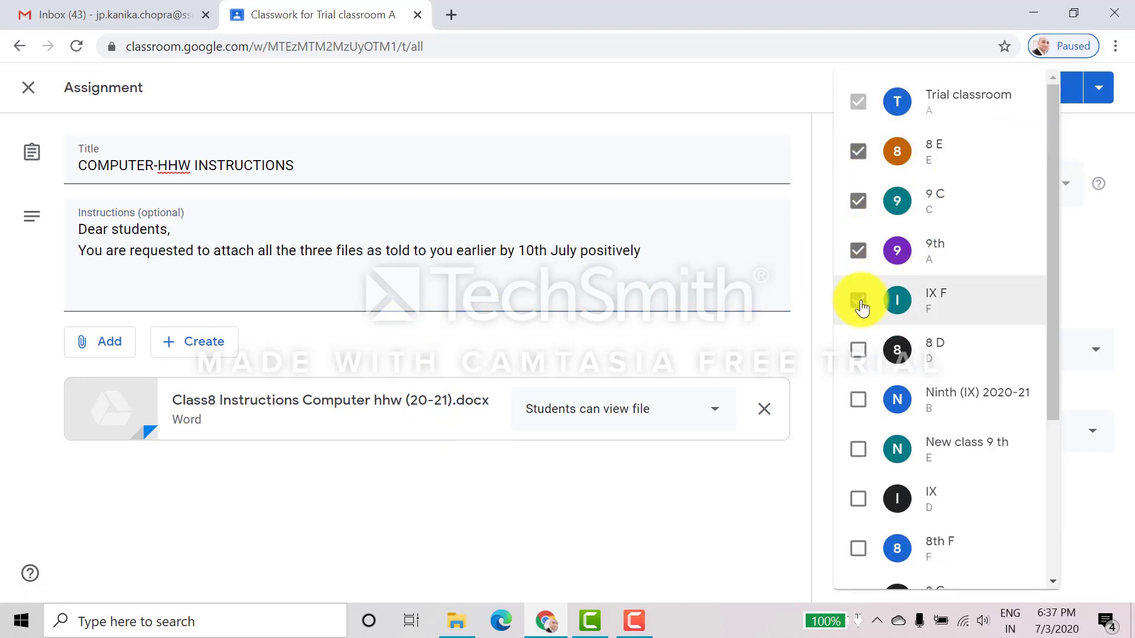
Remove the classes IX F, 9th A, 9 C and 8 E from the recipients, keeping only Trial classroom.
{"action": "left_click", "coordinate": [860, 301]}
{"action": "left_click", "coordinate": [859, 251]}
{"action": "left_click", "coordinate": [858, 201]}
{"action": "left_click", "coordinate": [858, 151]}
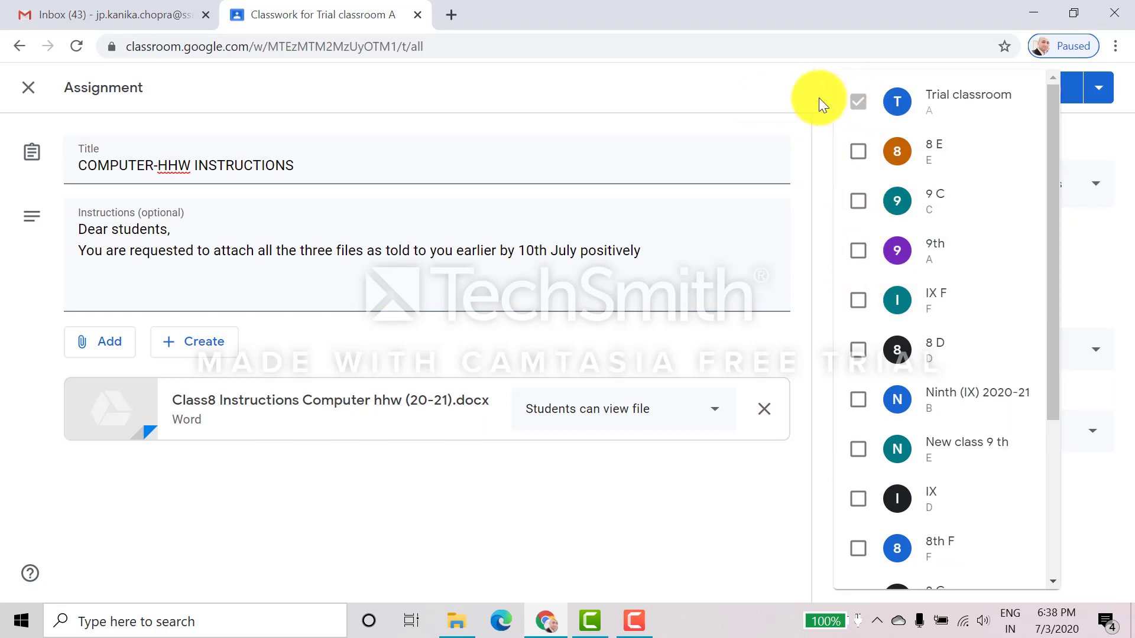
{"action": "left_click", "coordinate": [770, 95]}
Deselect all students of the Trial classroom as recipients and select All students again.
{"action": "left_click", "coordinate": [1091, 200]}
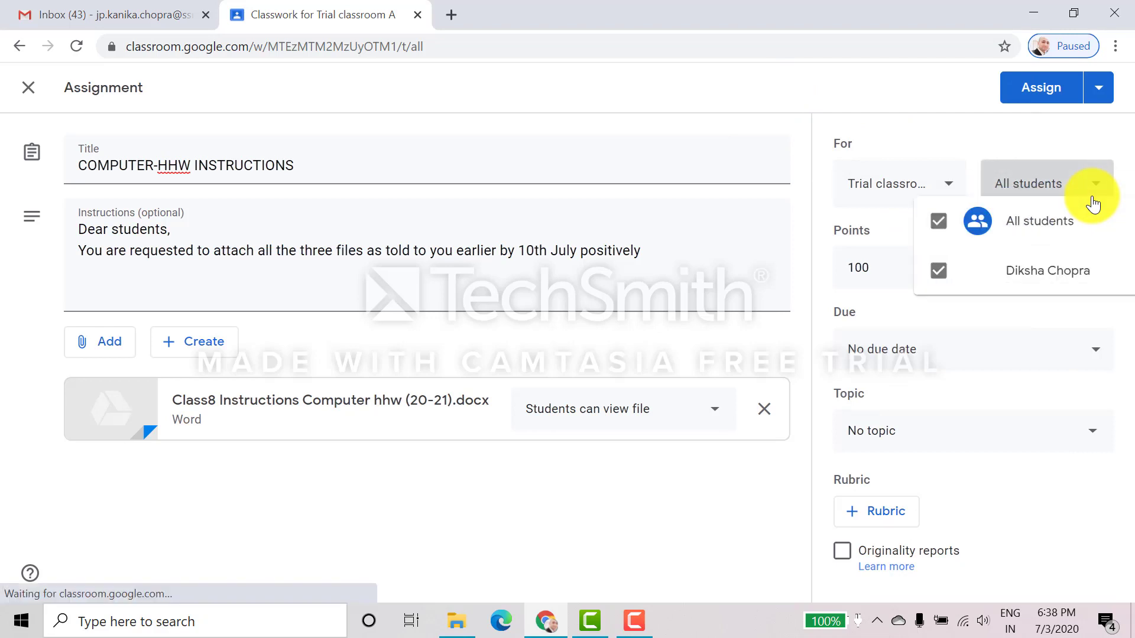
{"action": "left_click", "coordinate": [1071, 249]}
{"action": "left_click", "coordinate": [1069, 183]}
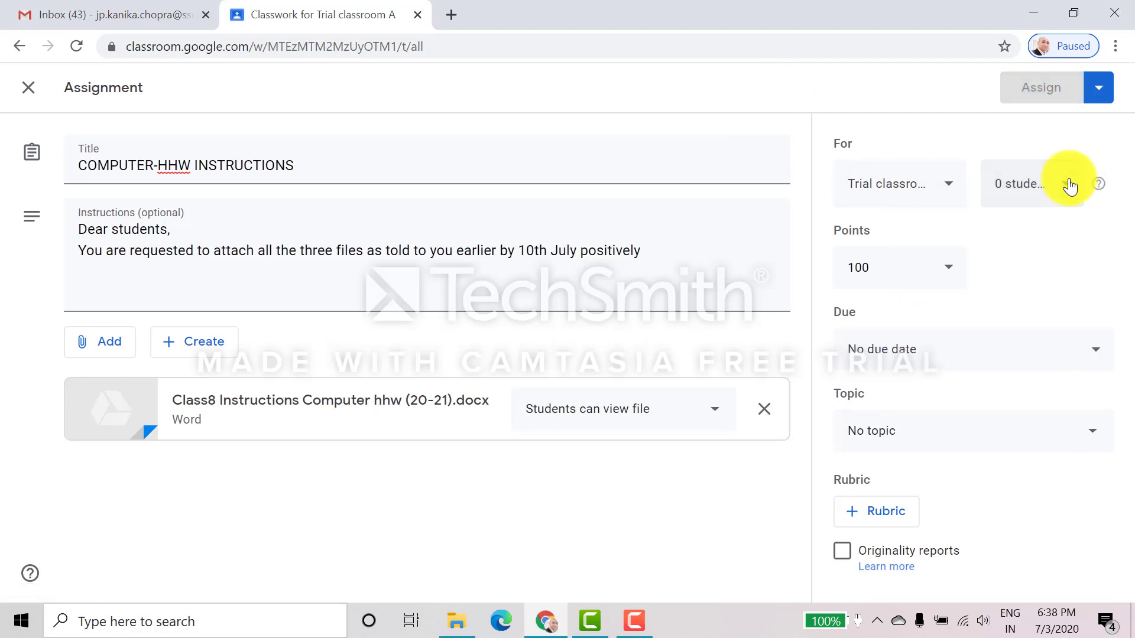
{"action": "left_click", "coordinate": [1070, 183]}
{"action": "left_click", "coordinate": [1016, 243]}
{"action": "left_click", "coordinate": [699, 152]}
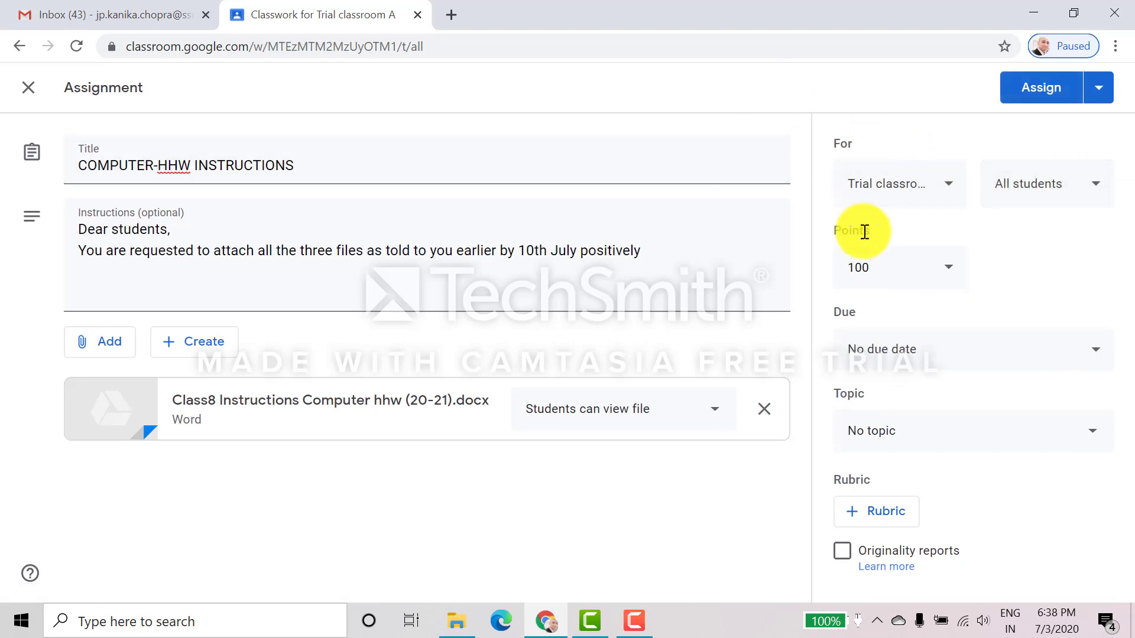
Set the assignment's points to 10.
{"action": "left_click", "coordinate": [949, 271]}
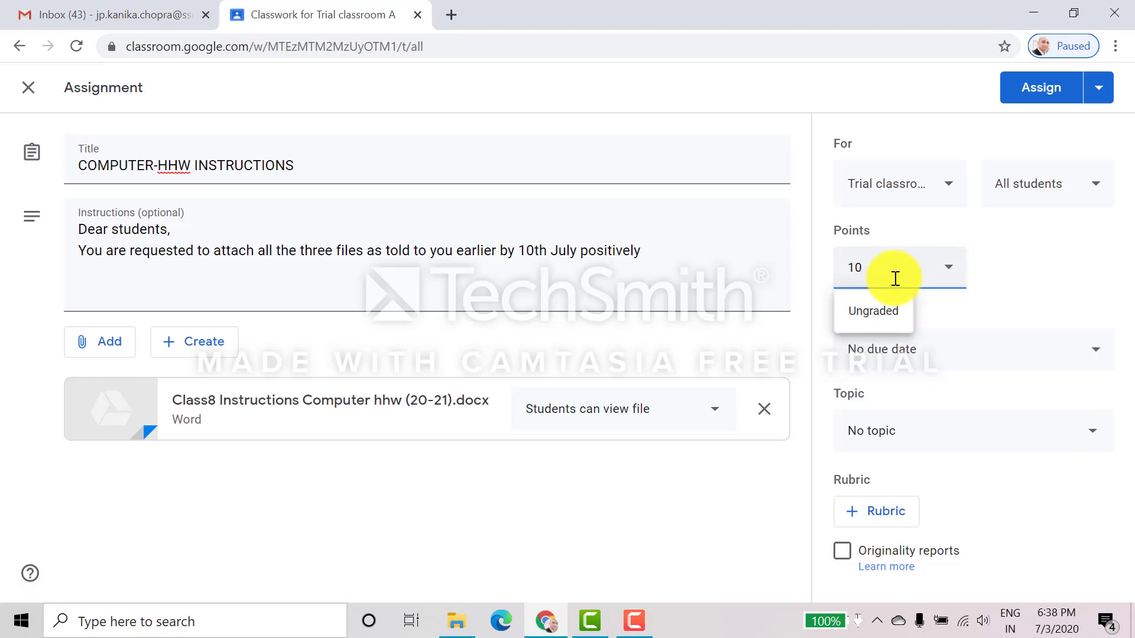
{"action": "left_click", "coordinate": [1030, 268]}
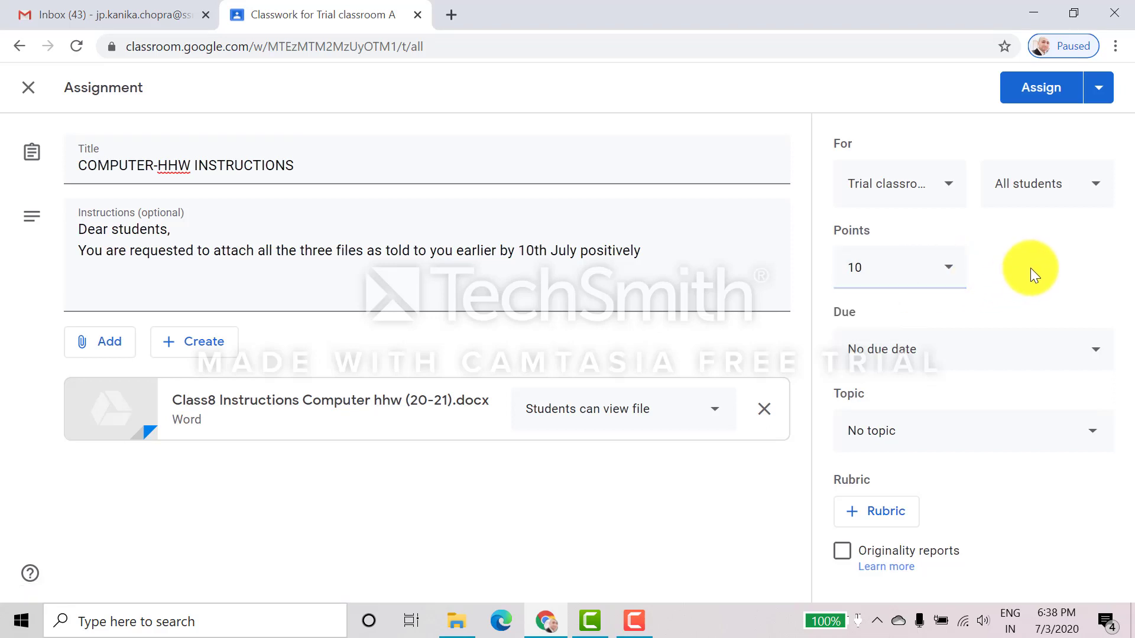
Set the assignment's due date to Jul 10, 2020, without a due time.
{"action": "left_click", "coordinate": [978, 352]}
{"action": "left_click", "coordinate": [945, 431]}
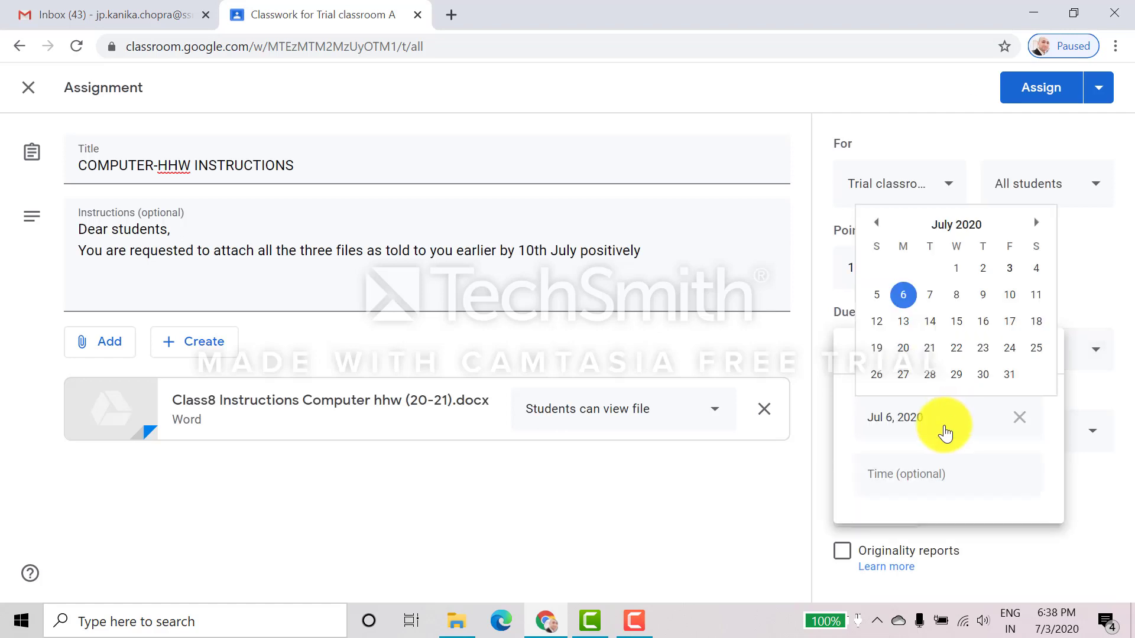
{"action": "left_click", "coordinate": [1011, 294]}
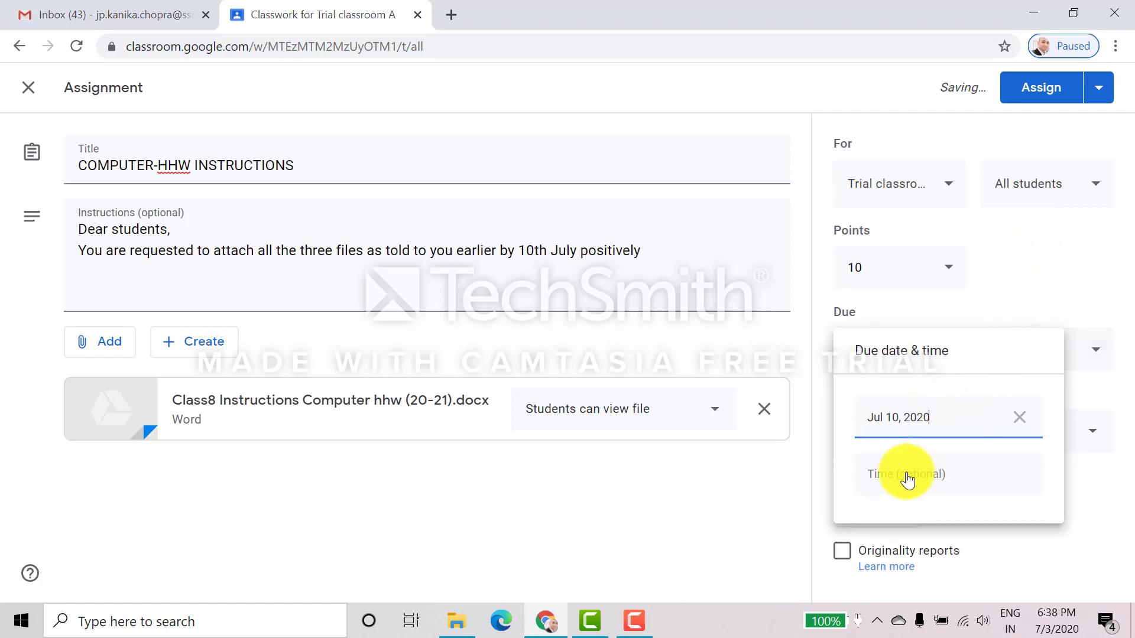
{"action": "left_click", "coordinate": [744, 518]}
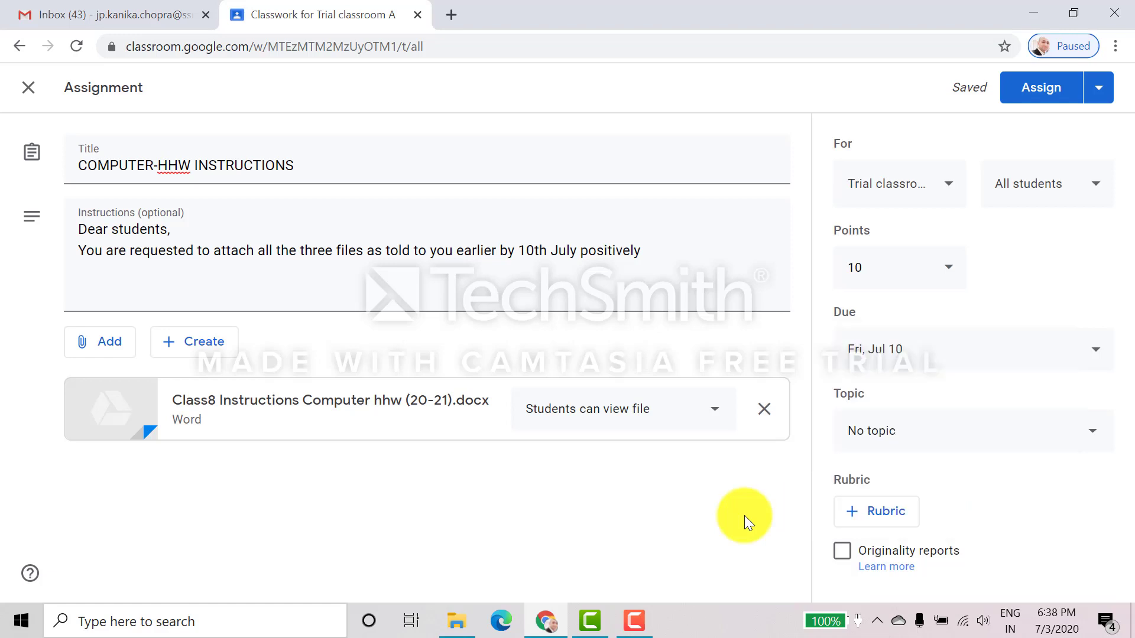
Create the new topic COMPUTER-HHW for the assignment and assign it to the class.
{"action": "left_click", "coordinate": [916, 433]}
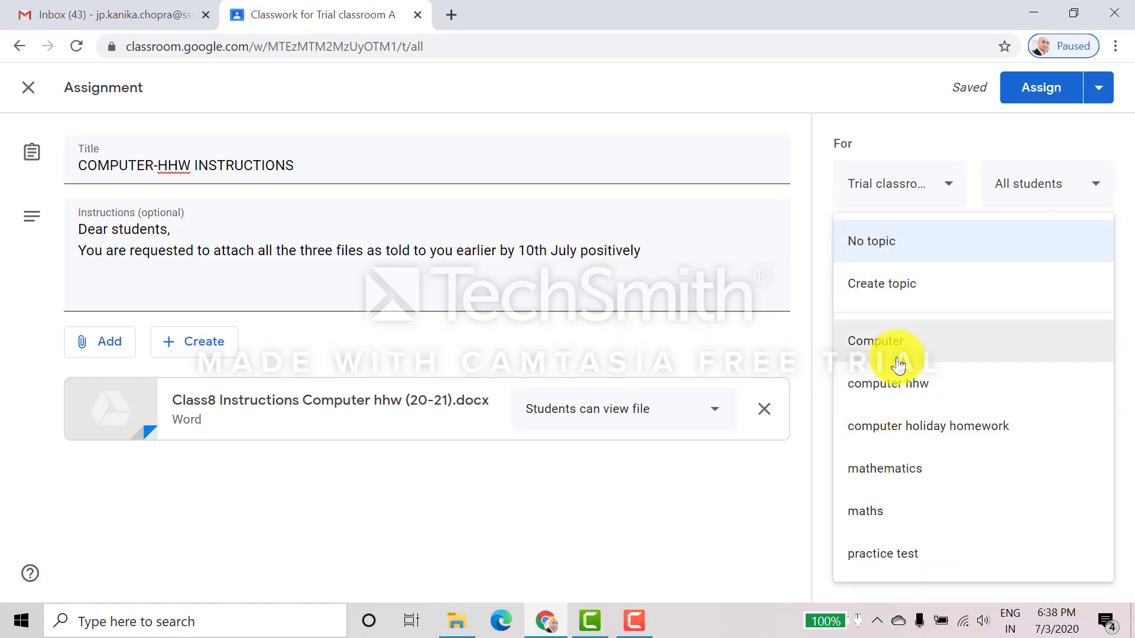
{"action": "left_click", "coordinate": [905, 284]}
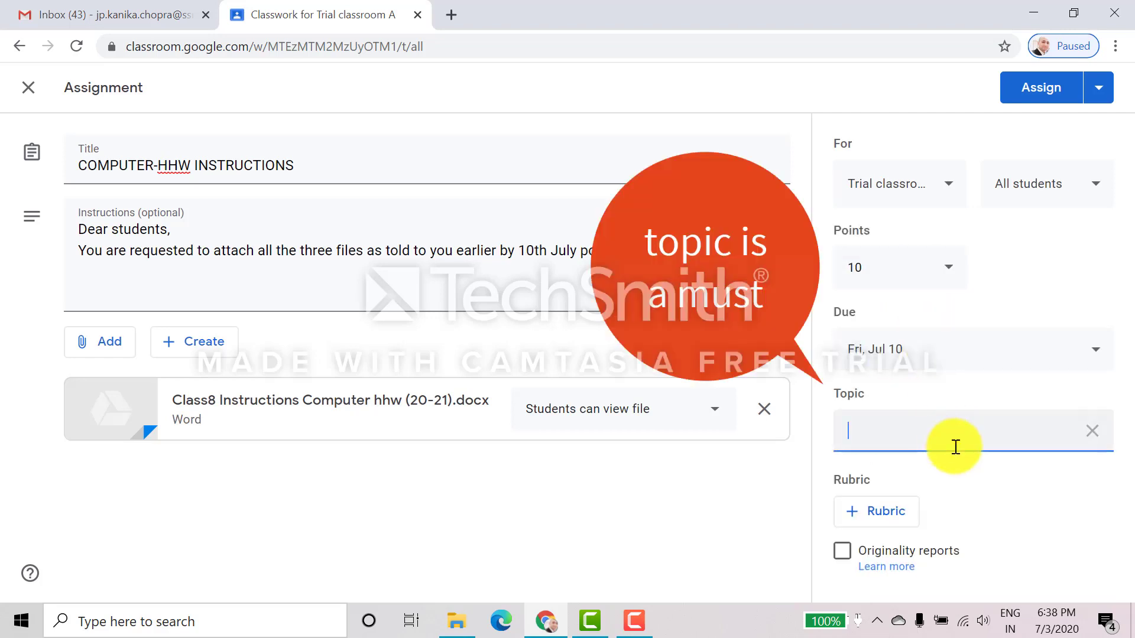
{"action": "type", "text": "compu"}
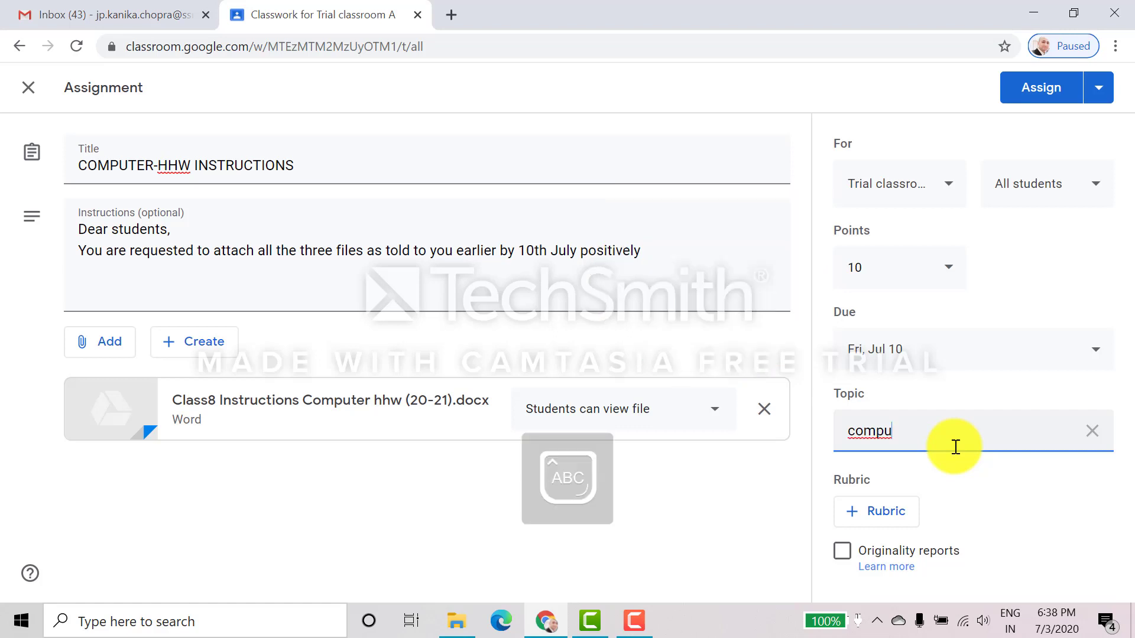
{"action": "key", "text": "BackSpace"}
{"action": "key", "text": "BackSpace"}
{"action": "key", "text": "BackSpace"}
{"action": "key", "text": "BackSpace"}
{"action": "type", "text": "COMPU"}
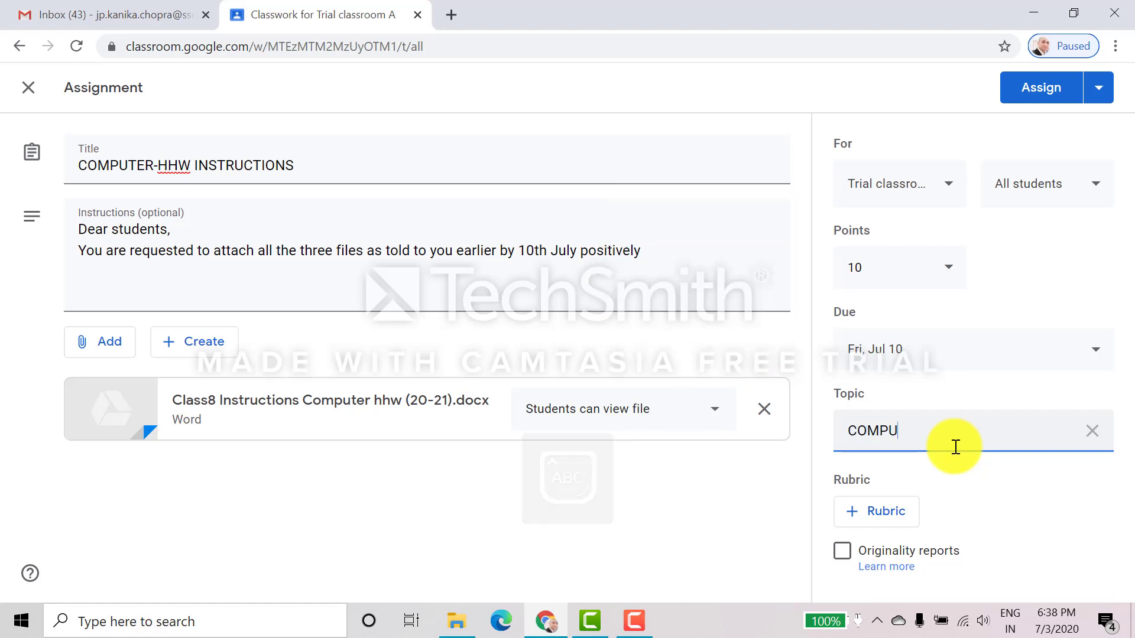
{"action": "type", "text": "TER-HHW"}
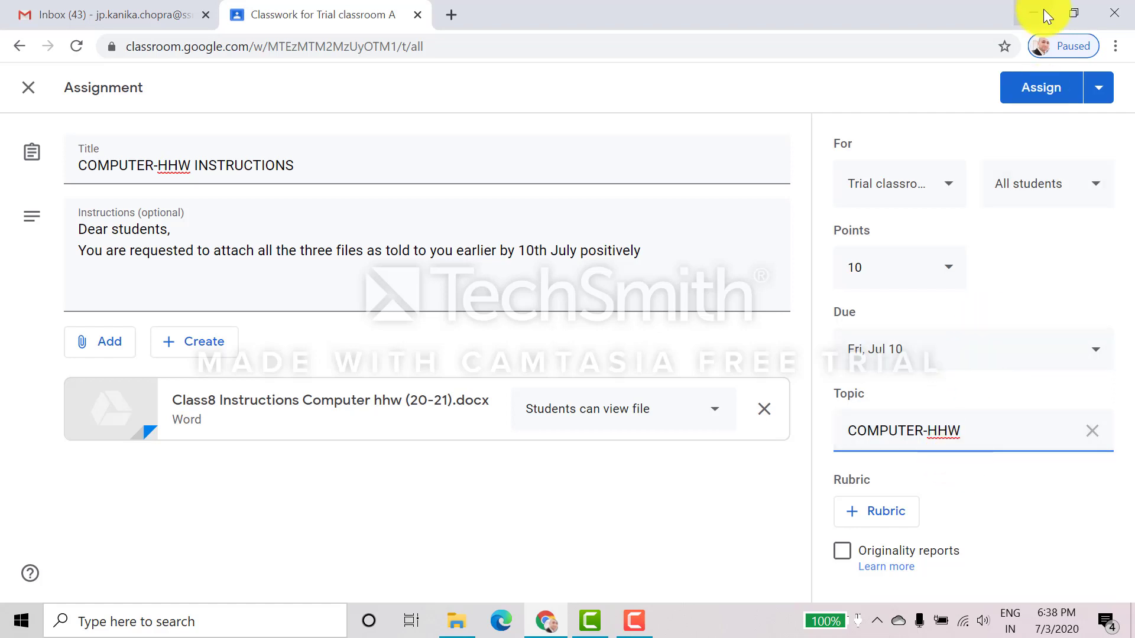
{"action": "left_click", "coordinate": [1018, 94]}
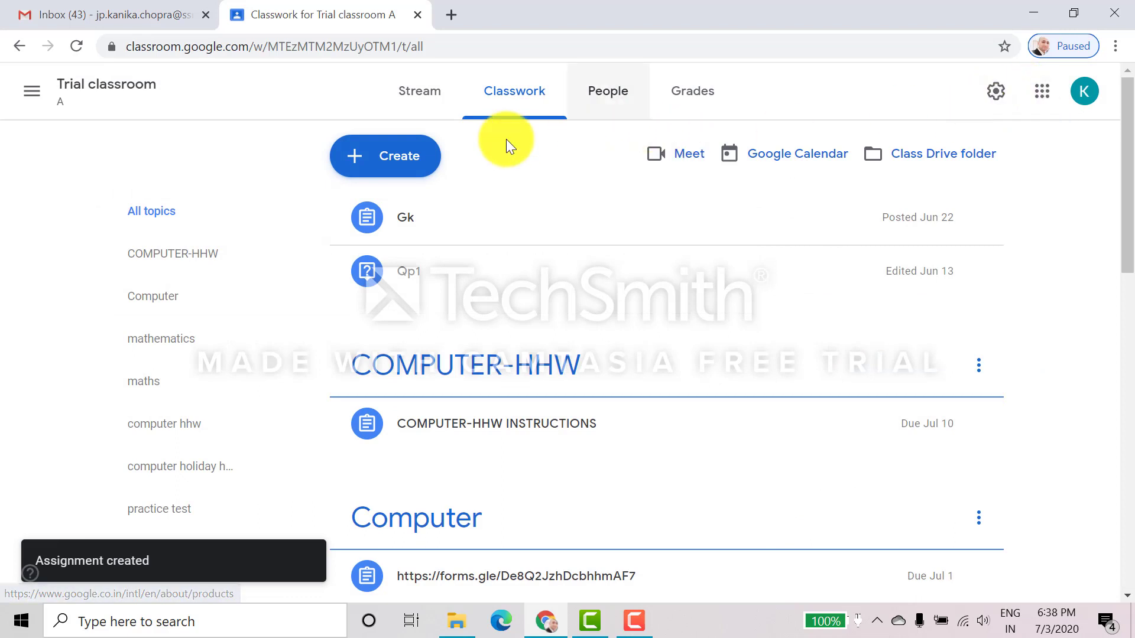
Check the posted COMPUTER-HHW INSTRUCTIONS assignment in the class stream and return to the classwork list.
{"action": "left_click", "coordinate": [412, 97]}
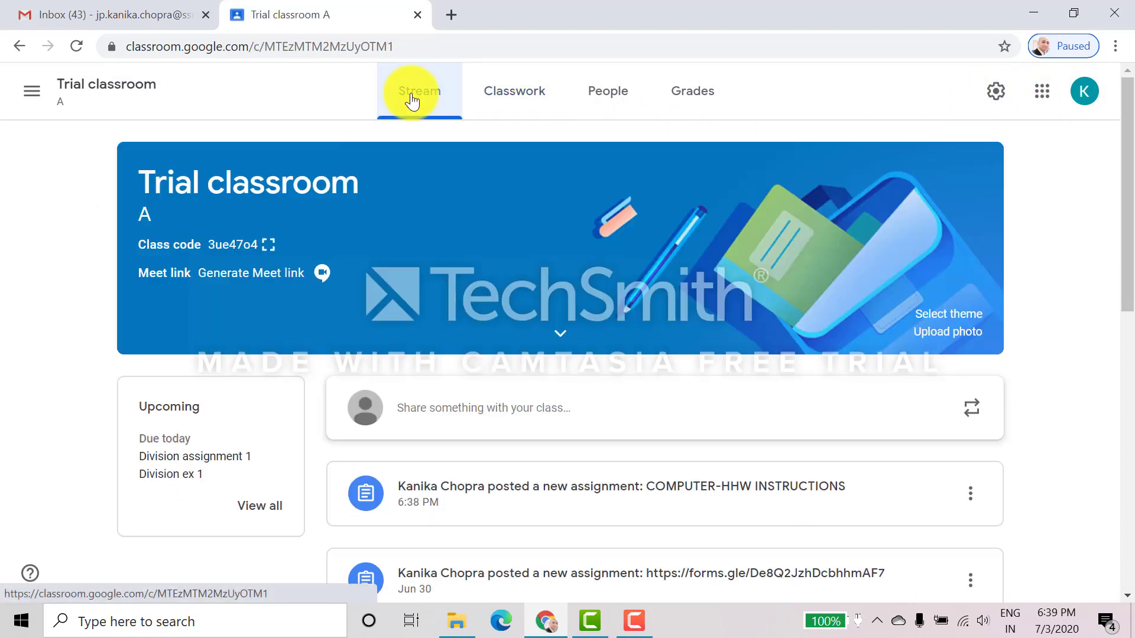
{"action": "scroll", "coordinate": [1120, 213], "scroll_direction": "down", "scroll_amount": 1}
{"action": "scroll", "coordinate": [1123, 210], "scroll_direction": "down", "scroll_amount": 1}
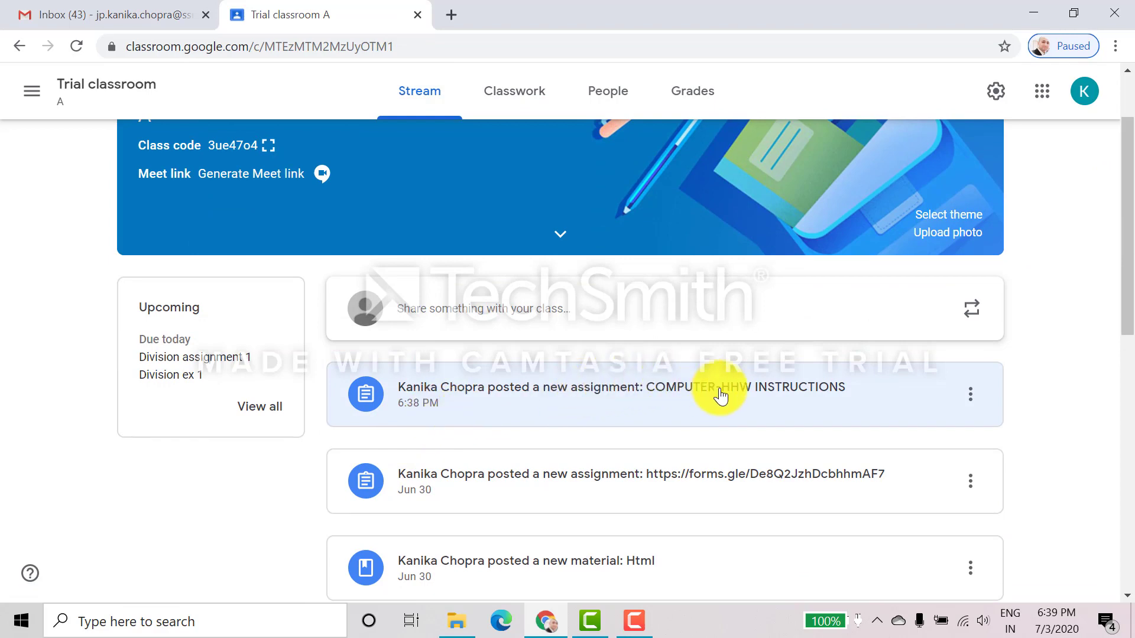
{"action": "left_click", "coordinate": [522, 95]}
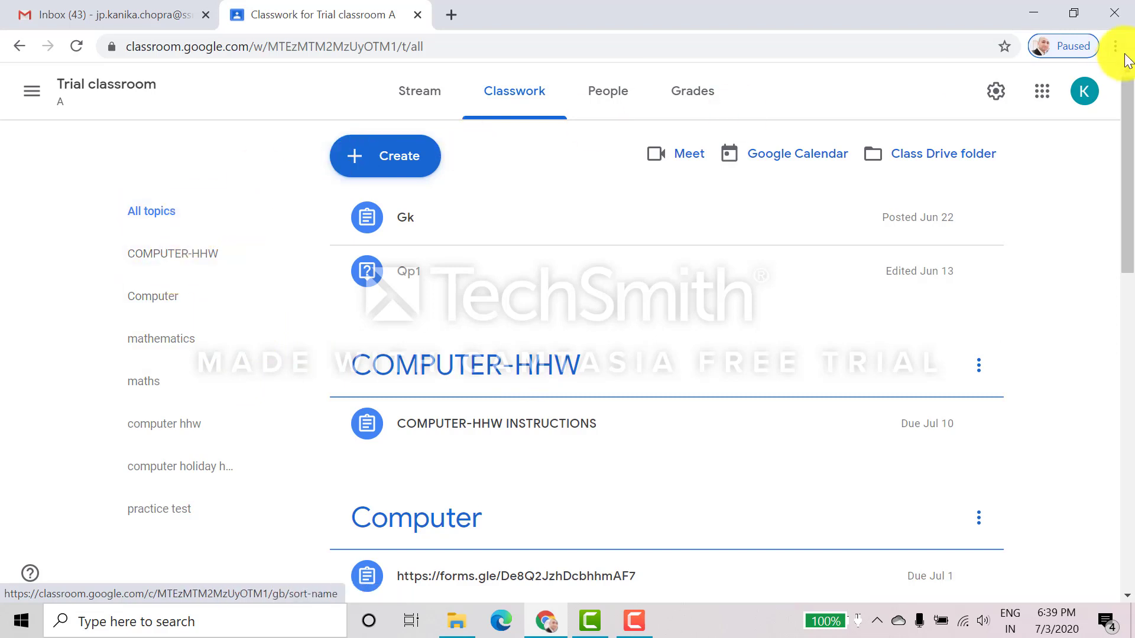
Open the Google Account management page from the teacher's profile and sign out of the account.
{"action": "left_click", "coordinate": [1041, 93]}
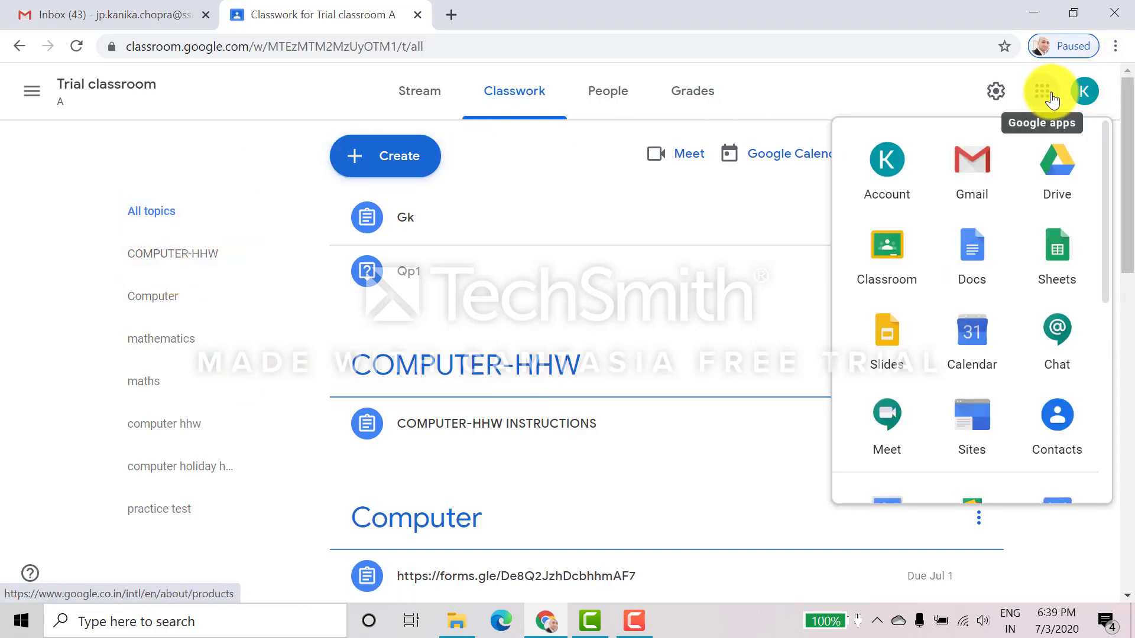
{"action": "left_click", "coordinate": [1088, 97]}
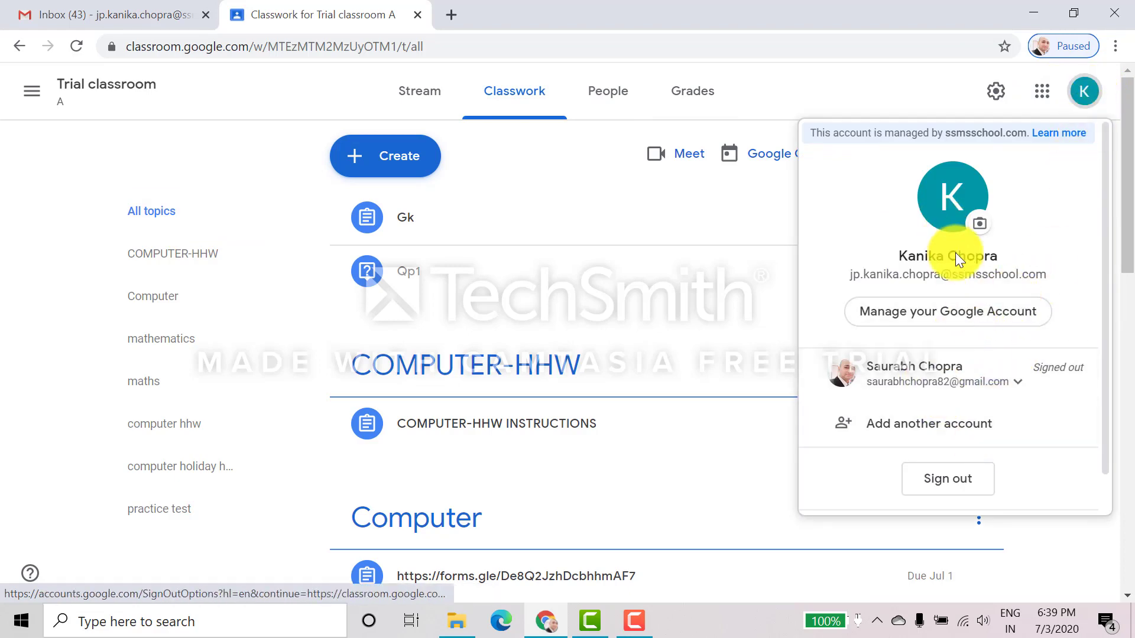
{"action": "left_click", "coordinate": [989, 319]}
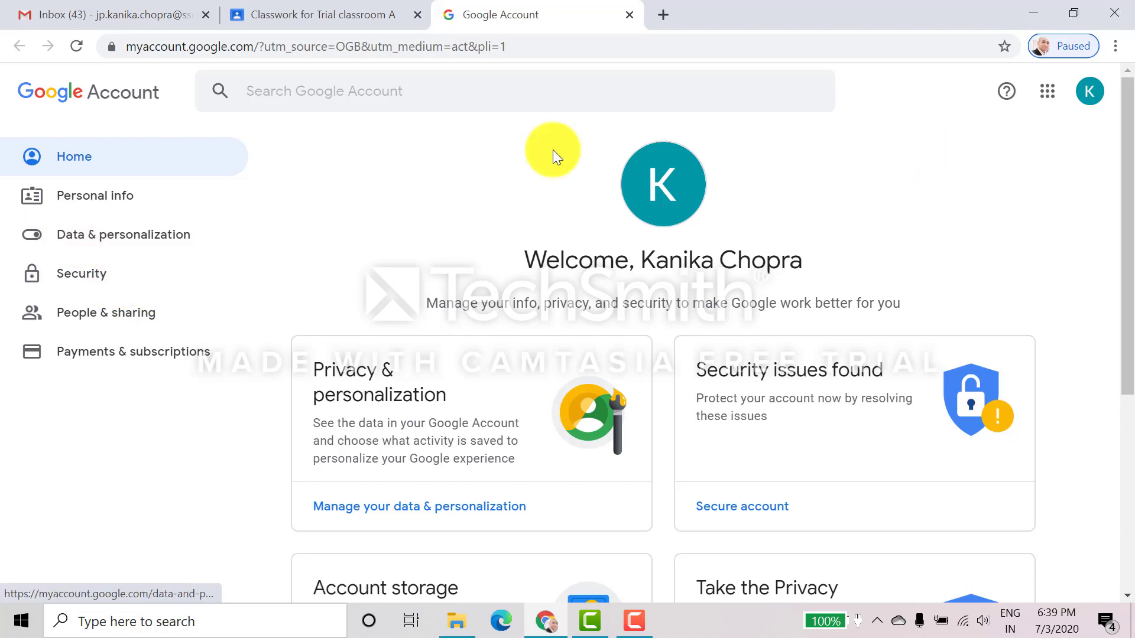
{"action": "left_click", "coordinate": [1090, 94]}
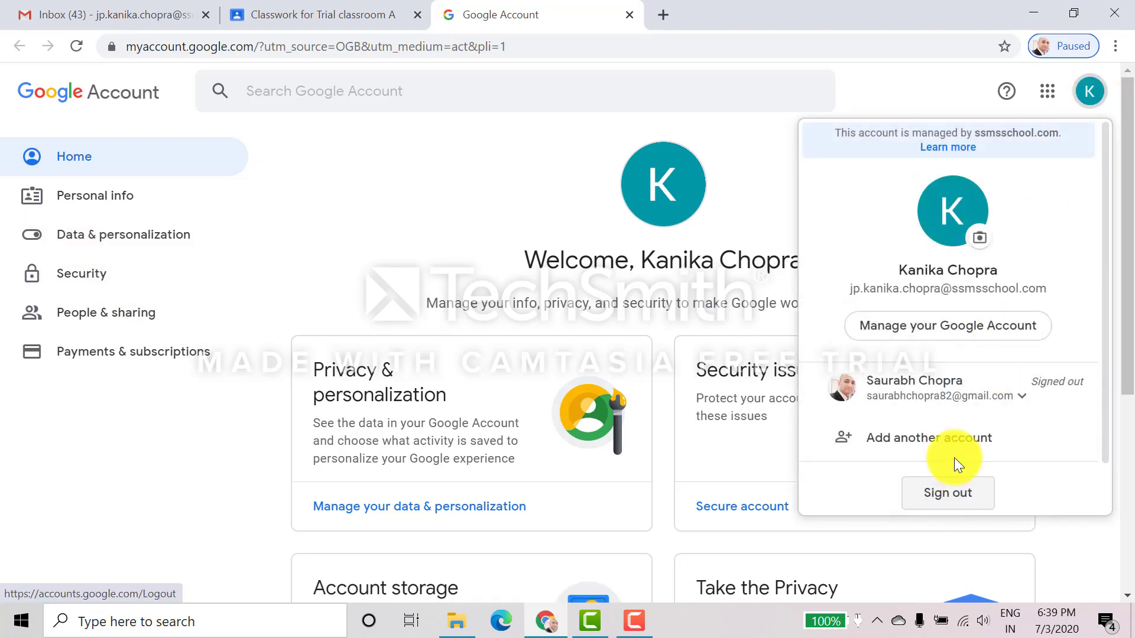
{"action": "left_click", "coordinate": [969, 495]}
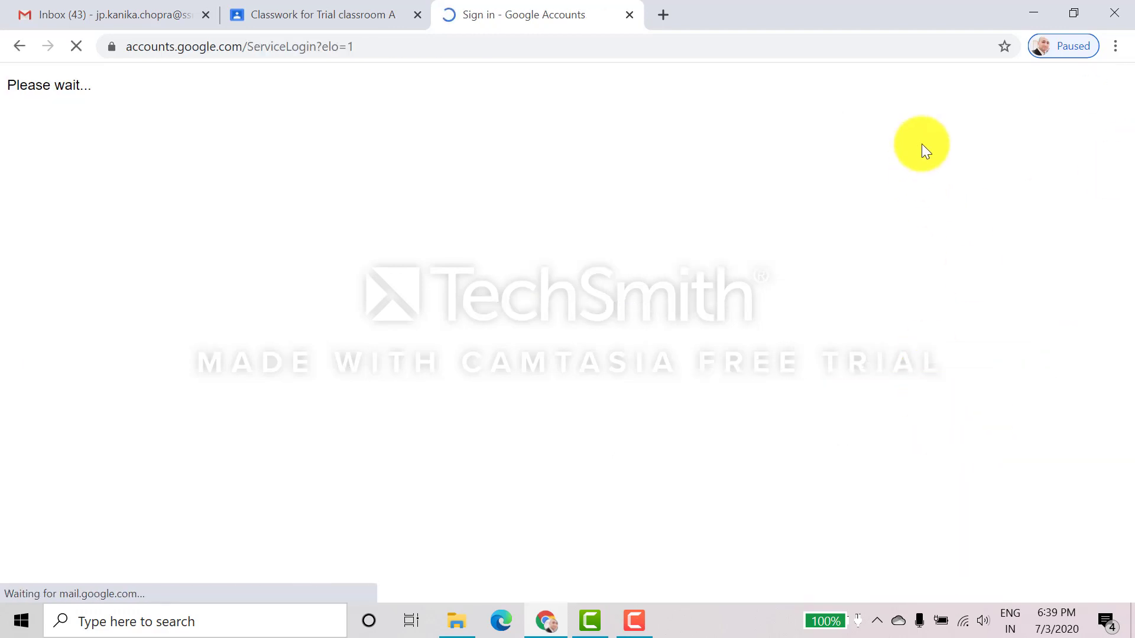
Choose to sign in with another account, fill in the student's e-mail and continue to the password page.
{"action": "left_click", "coordinate": [540, 367]}
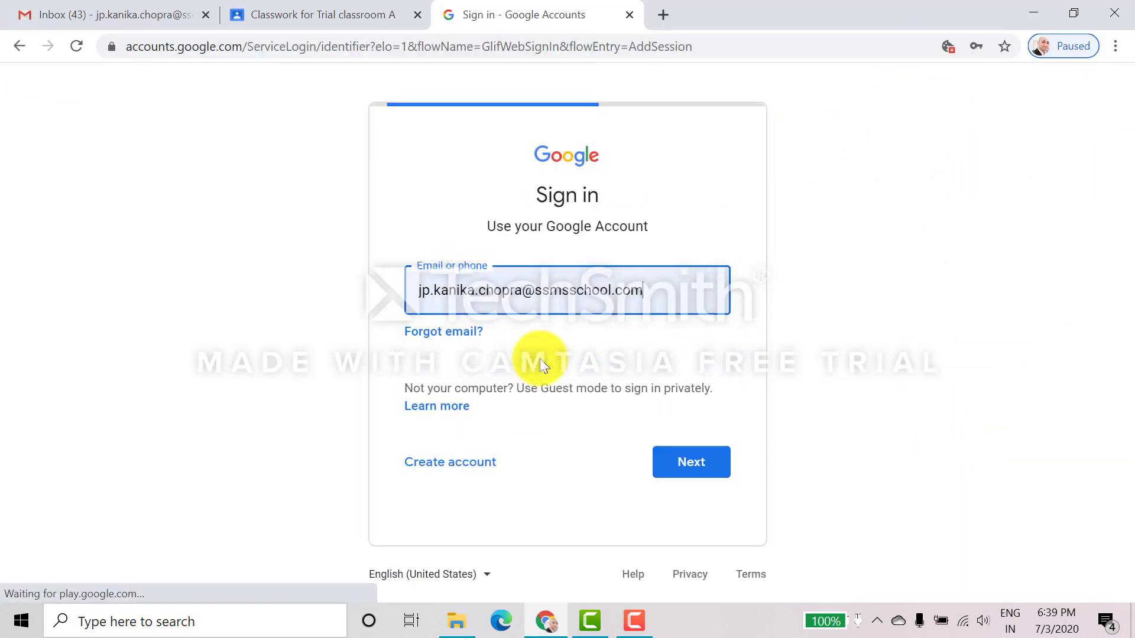
{"action": "type", "text": "D"}
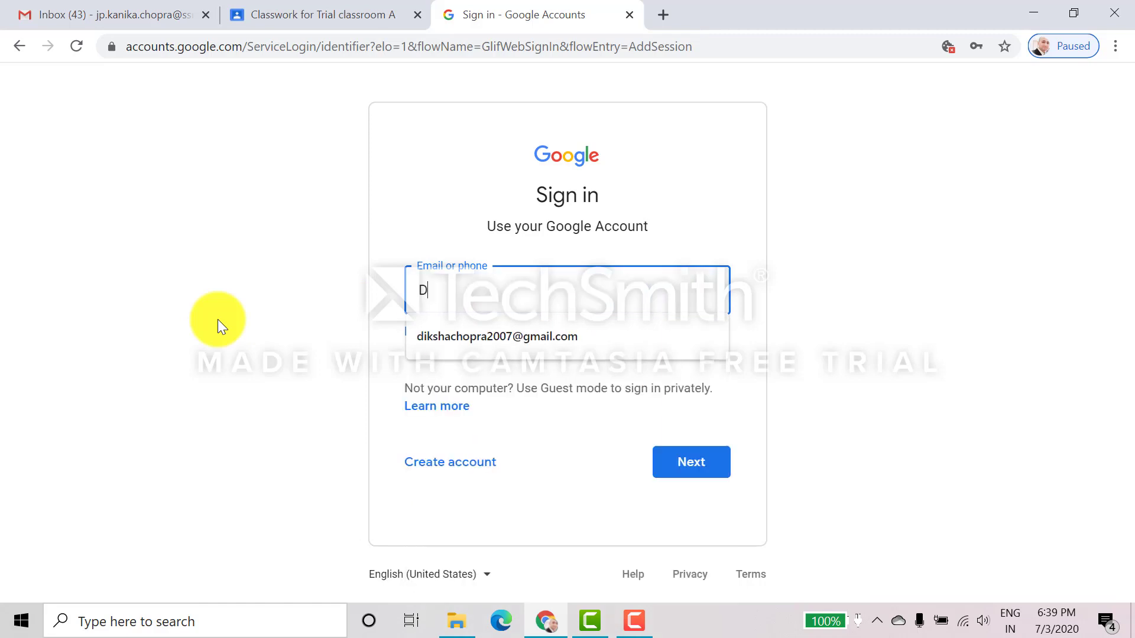
{"action": "type", "text": "IK"}
{"action": "left_click", "coordinate": [467, 337]}
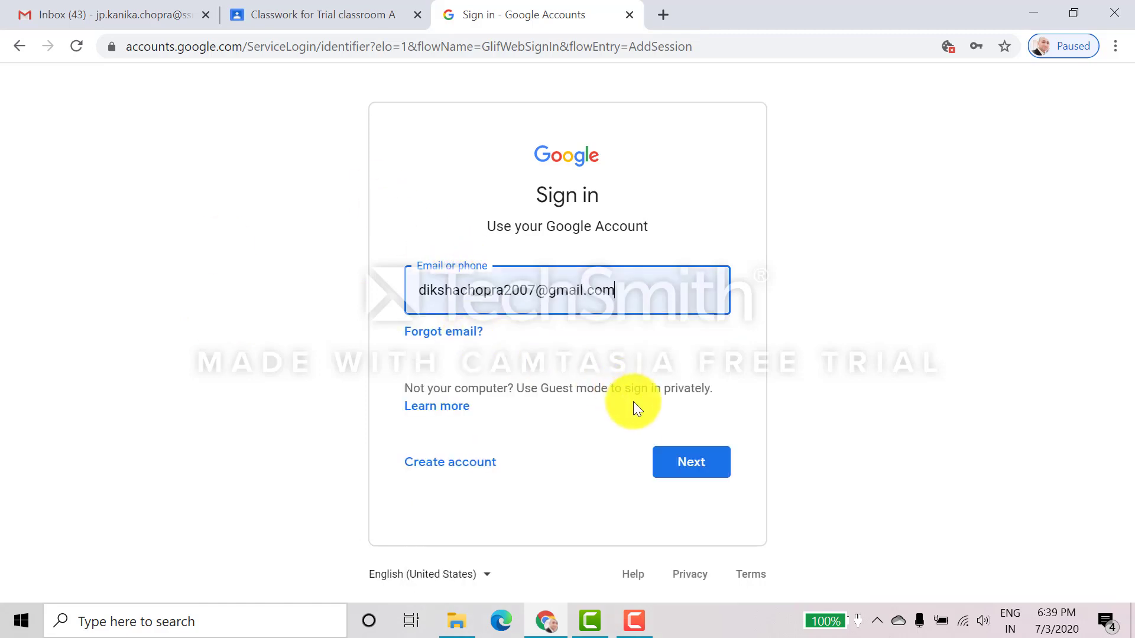
{"action": "left_click", "coordinate": [686, 481]}
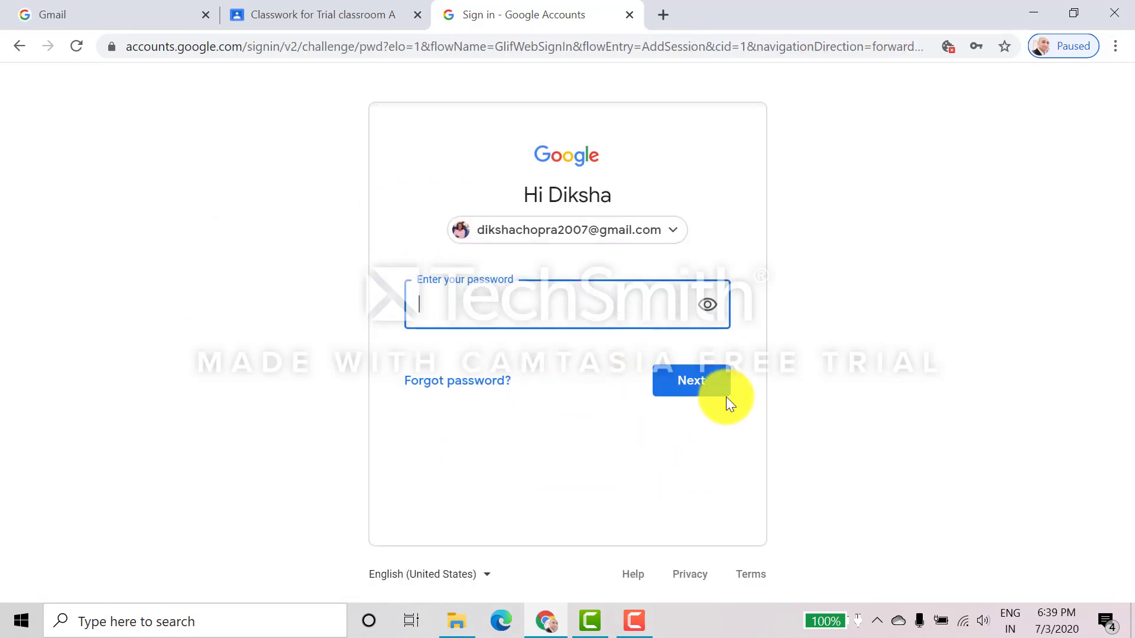
Enter the student's account password, sign in and decline saving the password in the browser.
{"action": "key", "text": "Caps_Lock"}
{"action": "type", "text": "•"}
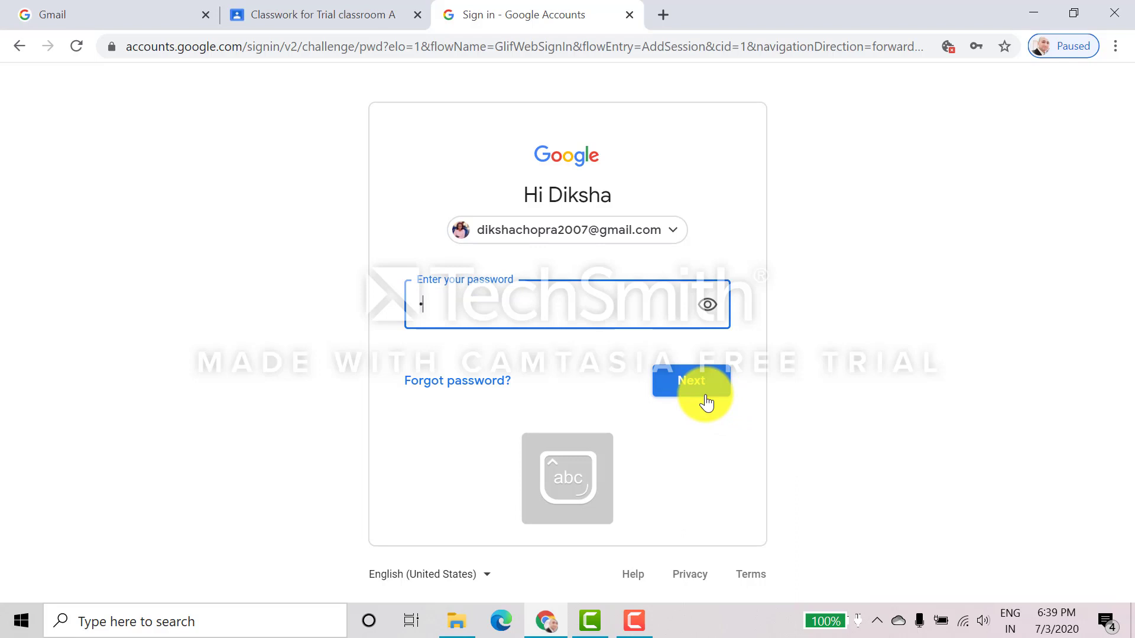
{"action": "type", "text": "•••••"}
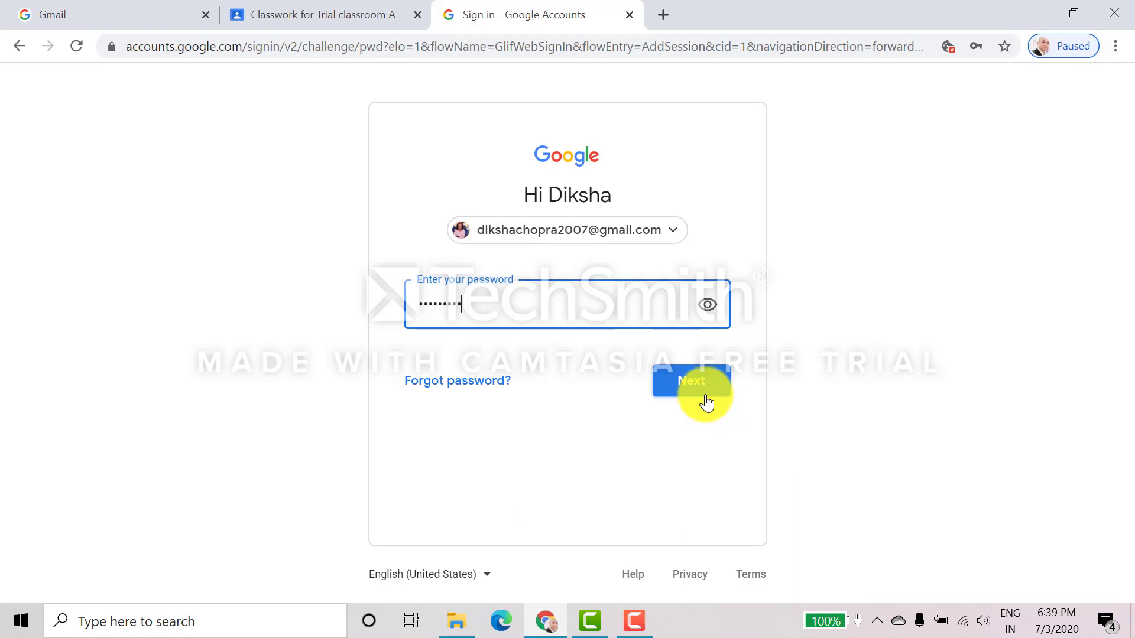
{"action": "left_click", "coordinate": [713, 390]}
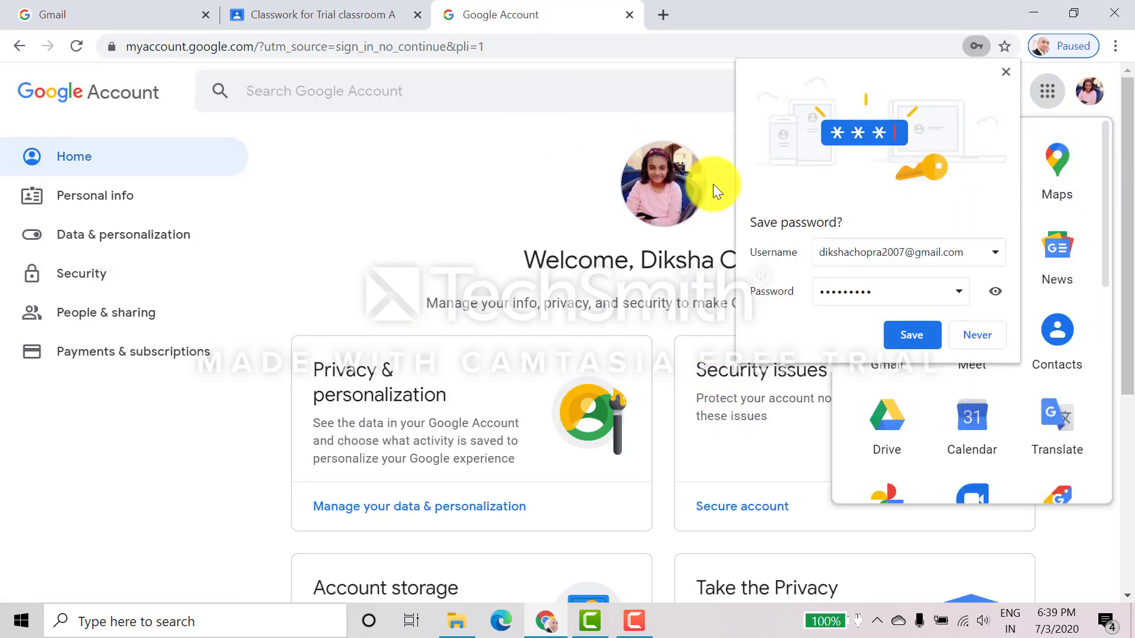
{"action": "left_click", "coordinate": [973, 326]}
Open Google Classroom from the student's account and enter the Trial classroom class.
{"action": "left_click", "coordinate": [1047, 91]}
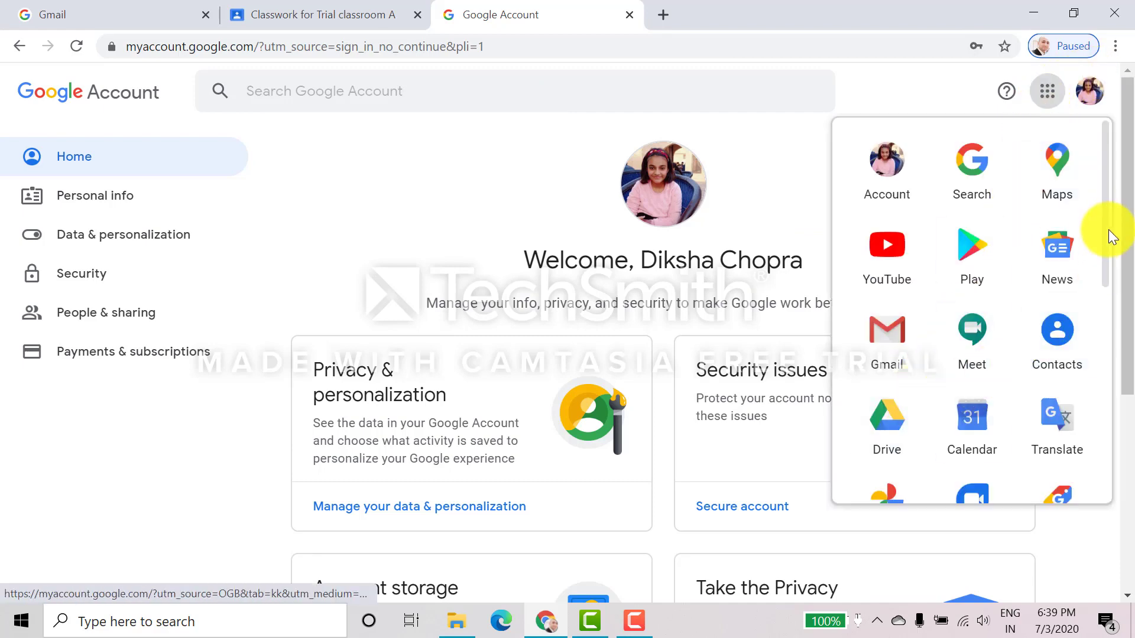
{"action": "scroll", "coordinate": [1109, 235], "scroll_direction": "down", "scroll_amount": 5}
{"action": "left_click", "coordinate": [1053, 451]}
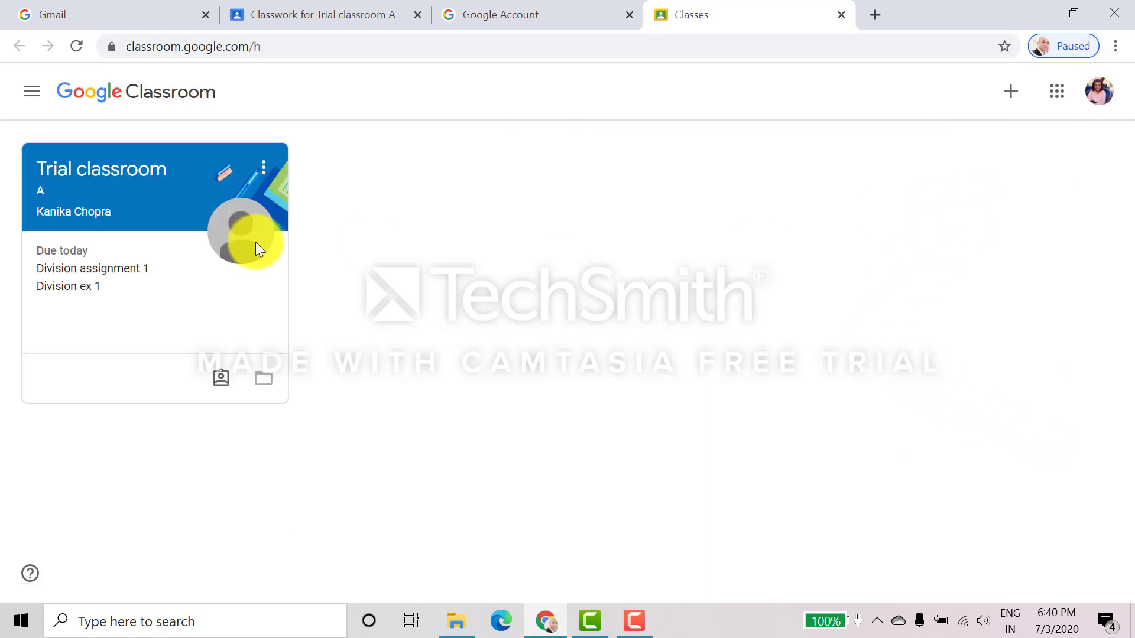
{"action": "left_click", "coordinate": [113, 189]}
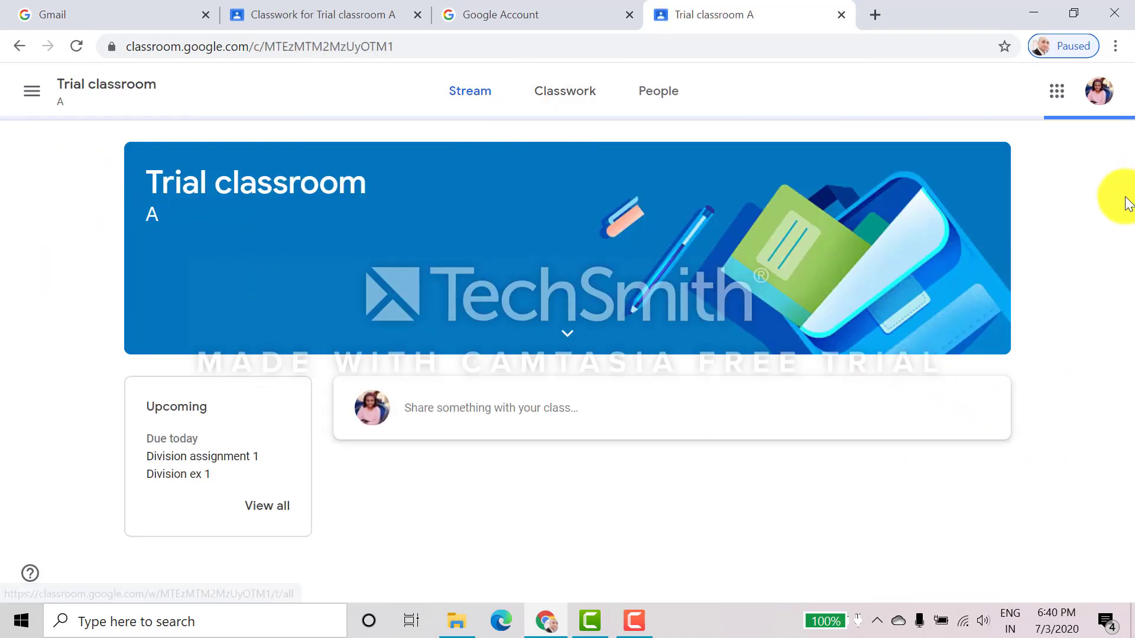
Open the COMPUTER-HHW INSTRUCTIONS assignment from the stream and examine its title, points and instructions.
{"action": "left_click_drag", "start_coordinate": [1125, 230], "coordinate": [1123, 307]}
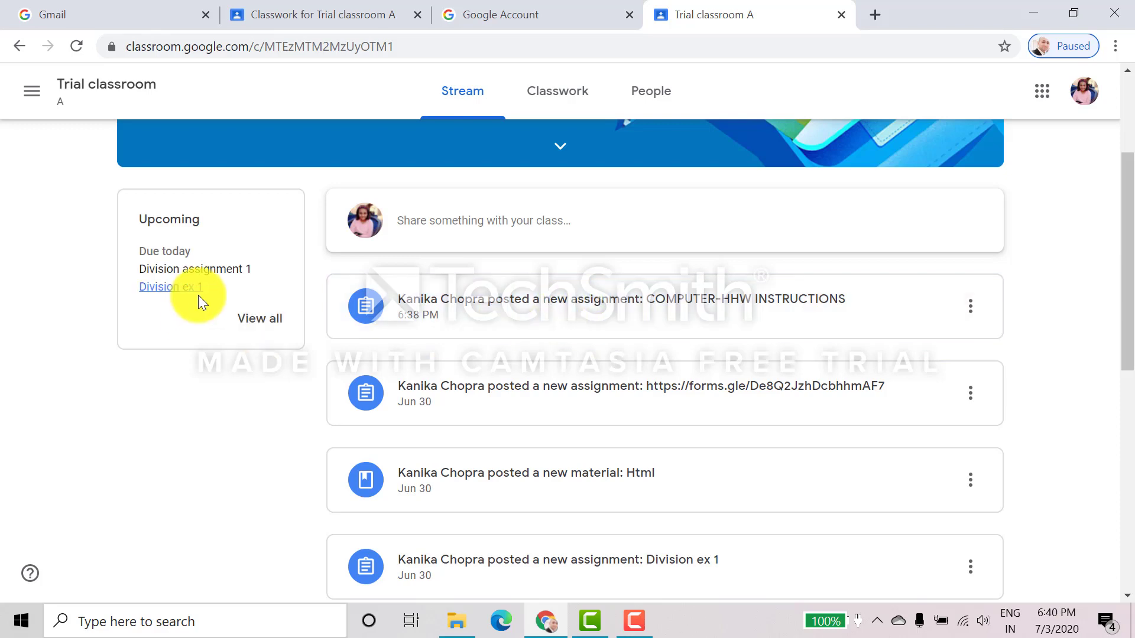
{"action": "left_click", "coordinate": [579, 305]}
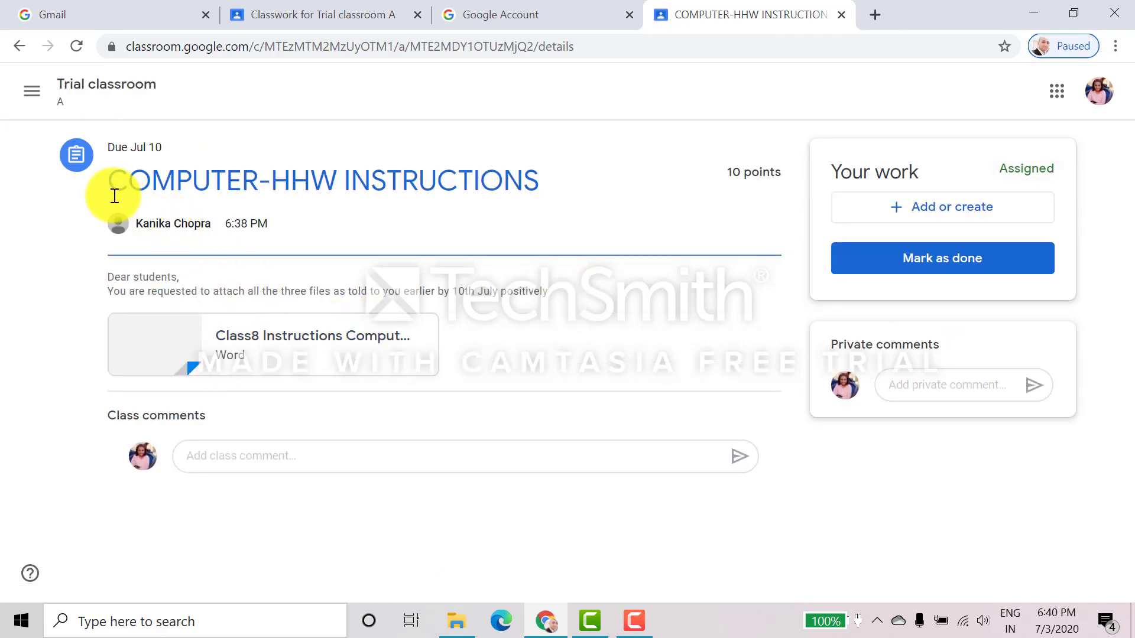
{"action": "left_click_drag", "start_coordinate": [115, 196], "coordinate": [591, 166]}
{"action": "left_click", "coordinate": [705, 211]}
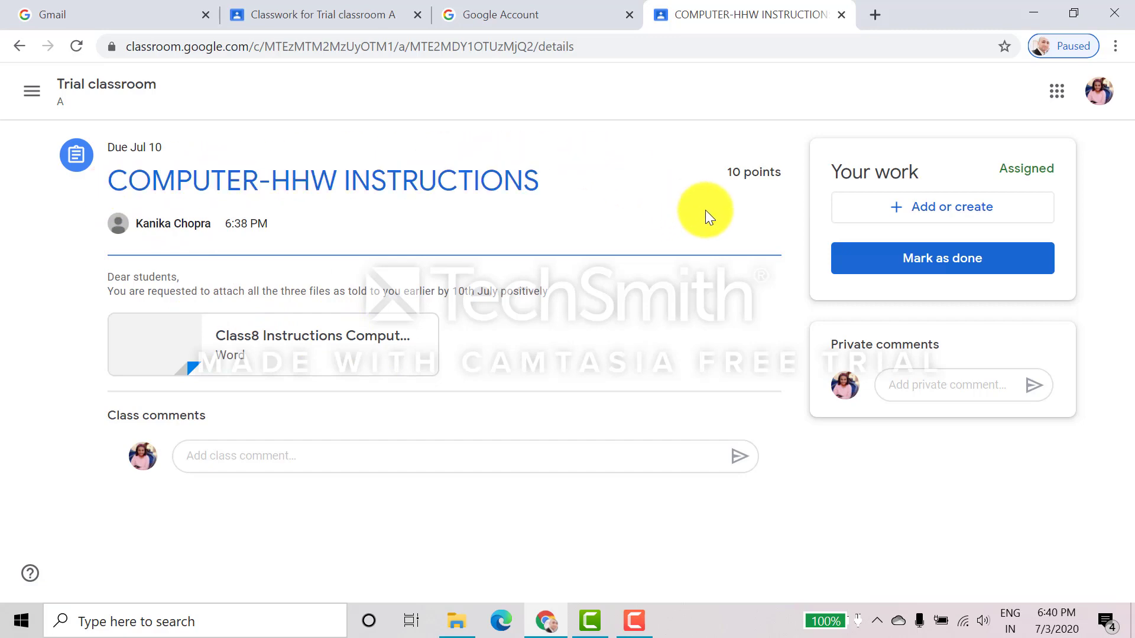
{"action": "left_click_drag", "start_coordinate": [727, 171], "coordinate": [786, 173]}
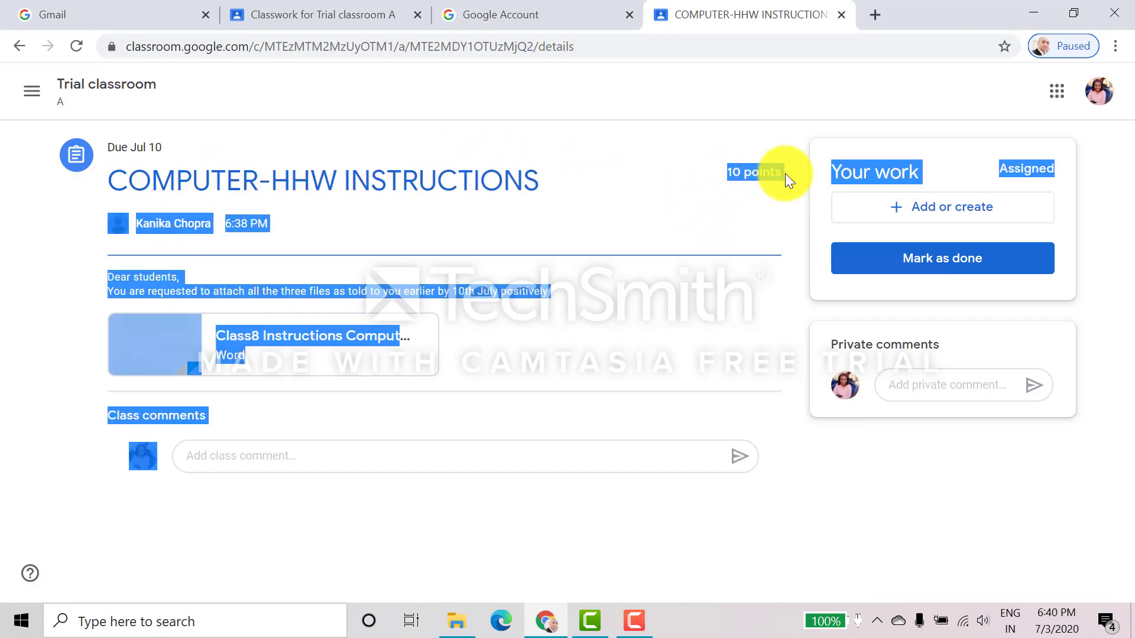
{"action": "left_click", "coordinate": [495, 318]}
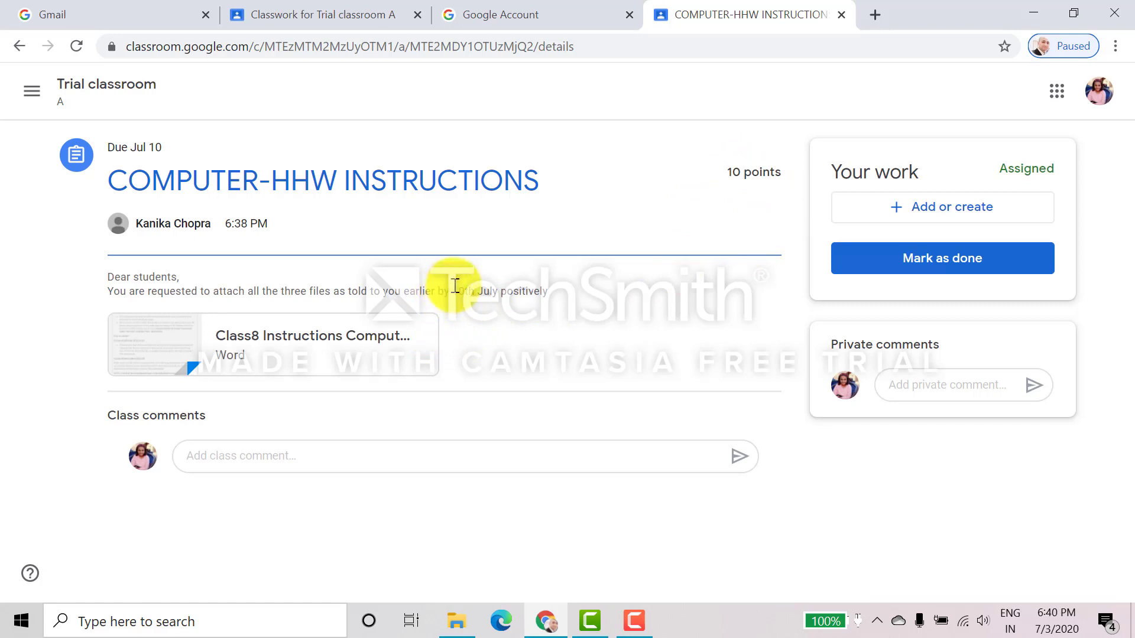
{"action": "left_click_drag", "start_coordinate": [471, 285], "coordinate": [600, 309]}
{"action": "left_click", "coordinate": [600, 309]}
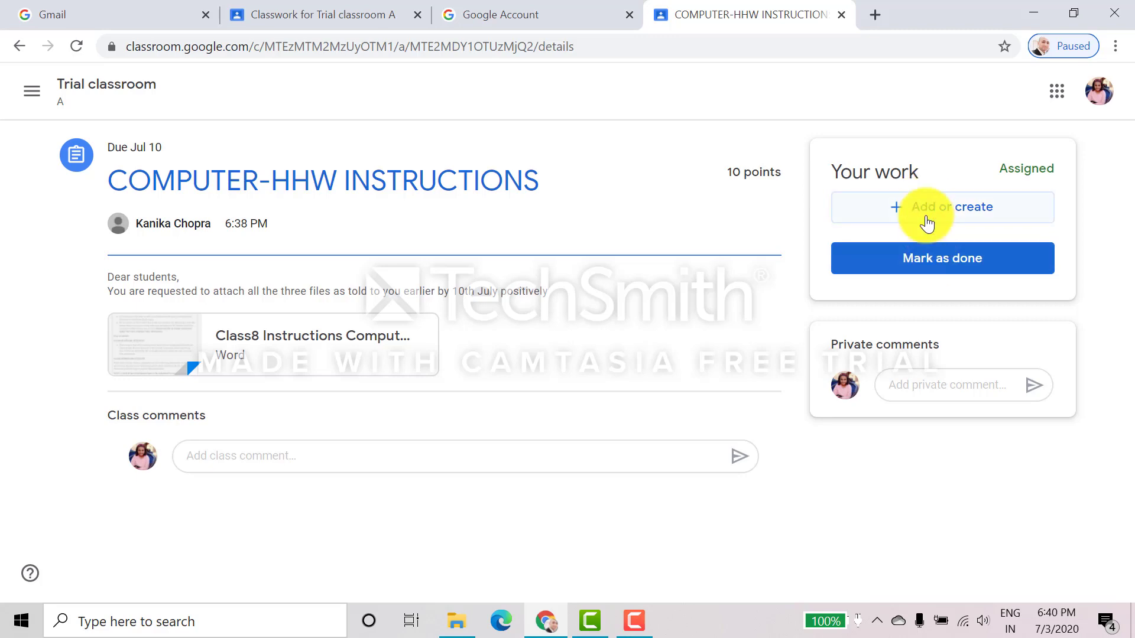
Return to the Trial classroom page and open the COMPUTER-HHW INSTRUCTIONS assignment through the COMPUTER-HHW topic in the classwork.
{"action": "left_click", "coordinate": [535, 8]}
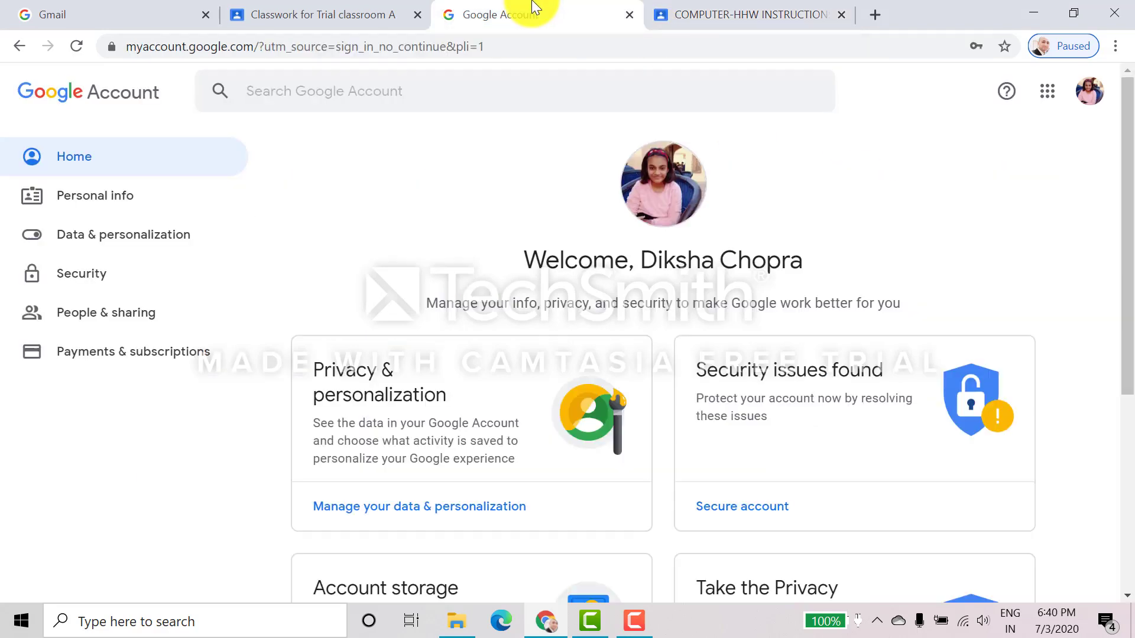
{"action": "left_click", "coordinate": [694, 19]}
{"action": "left_click", "coordinate": [88, 83]}
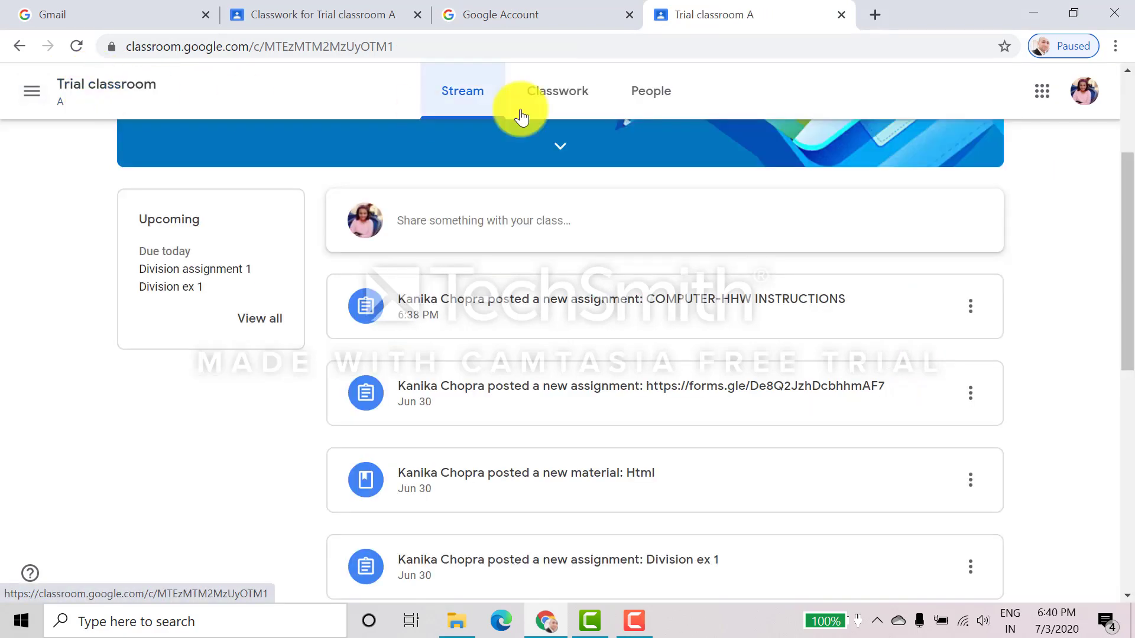
{"action": "left_click", "coordinate": [562, 94]}
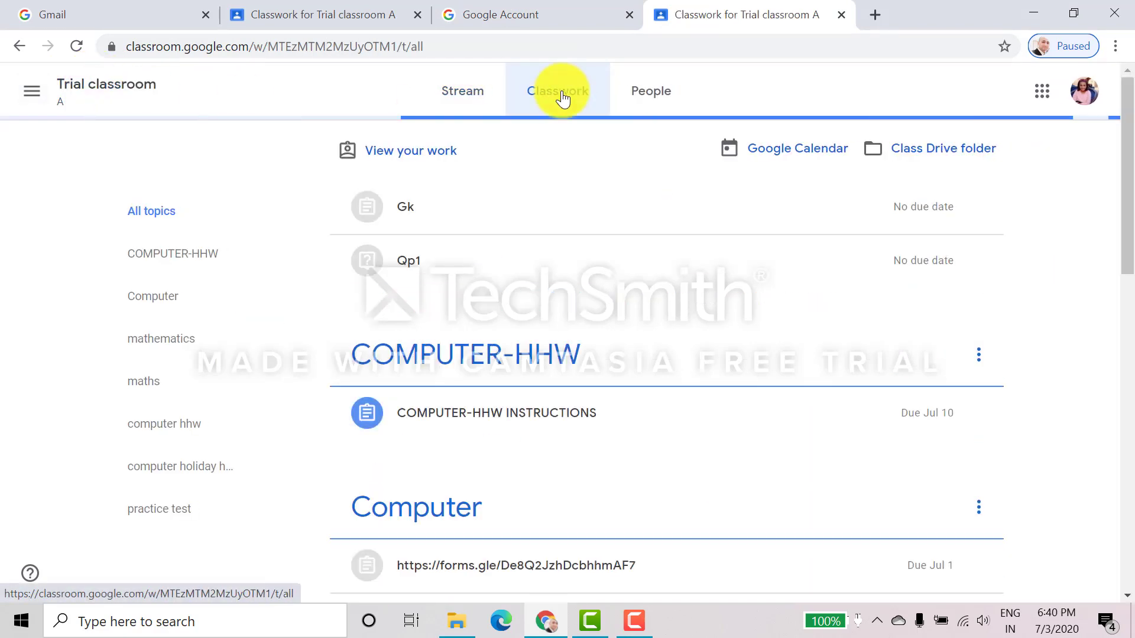
{"action": "left_click", "coordinate": [473, 366]}
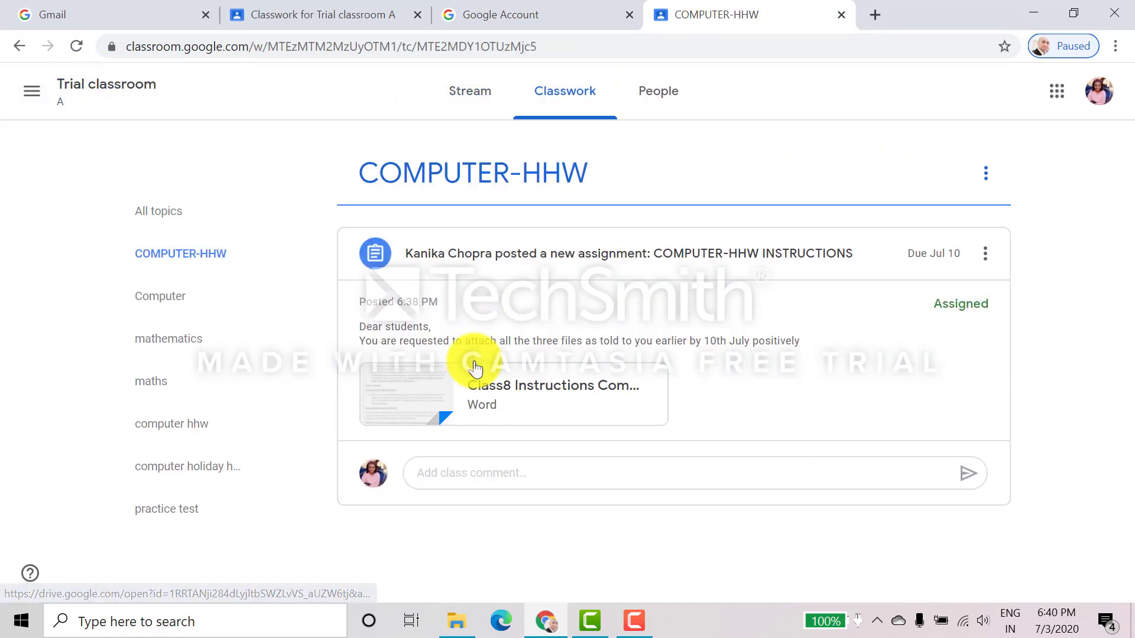
{"action": "left_click", "coordinate": [598, 259]}
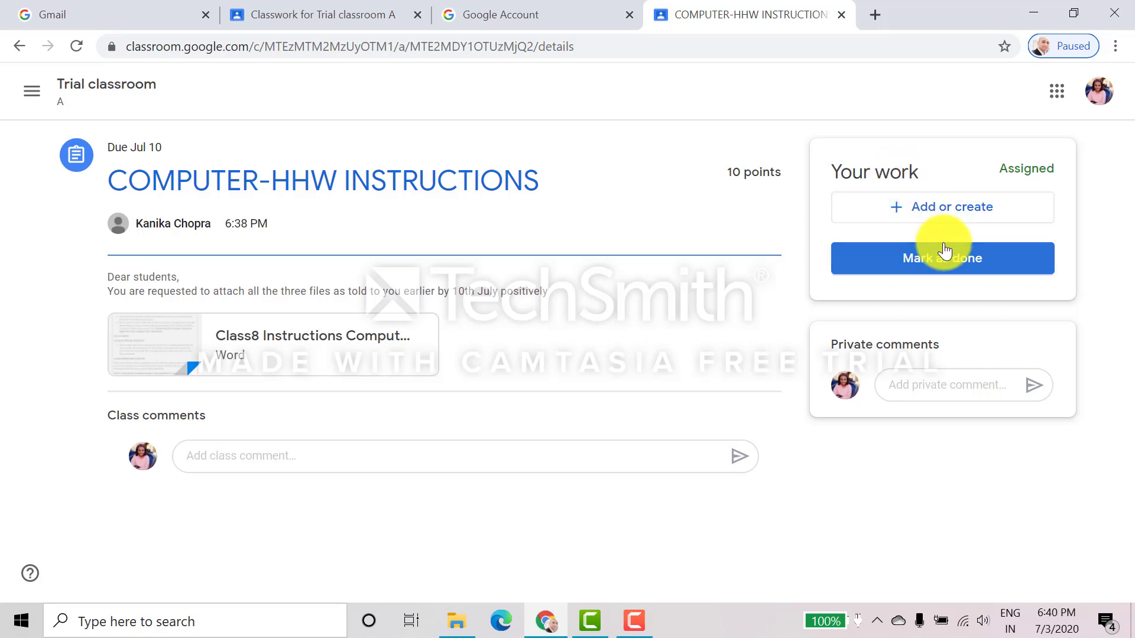